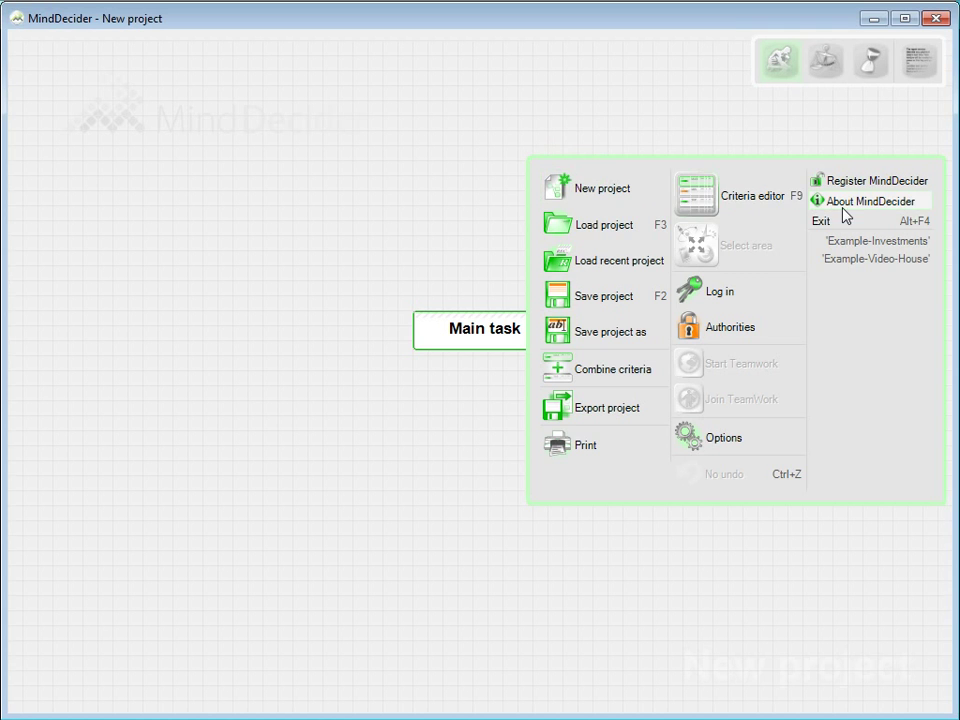
View the About MindDecider window (version 0.8.10.1 PRO), then close it.
{"action": "left_click", "coordinate": [847, 204]}
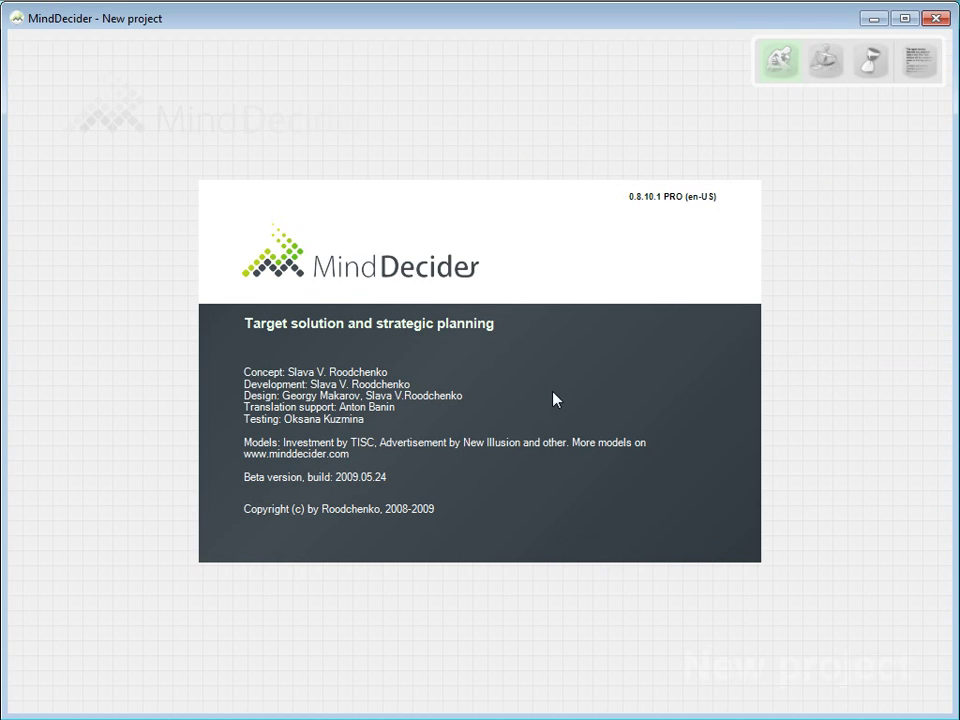
{"action": "left_click", "coordinate": [756, 353]}
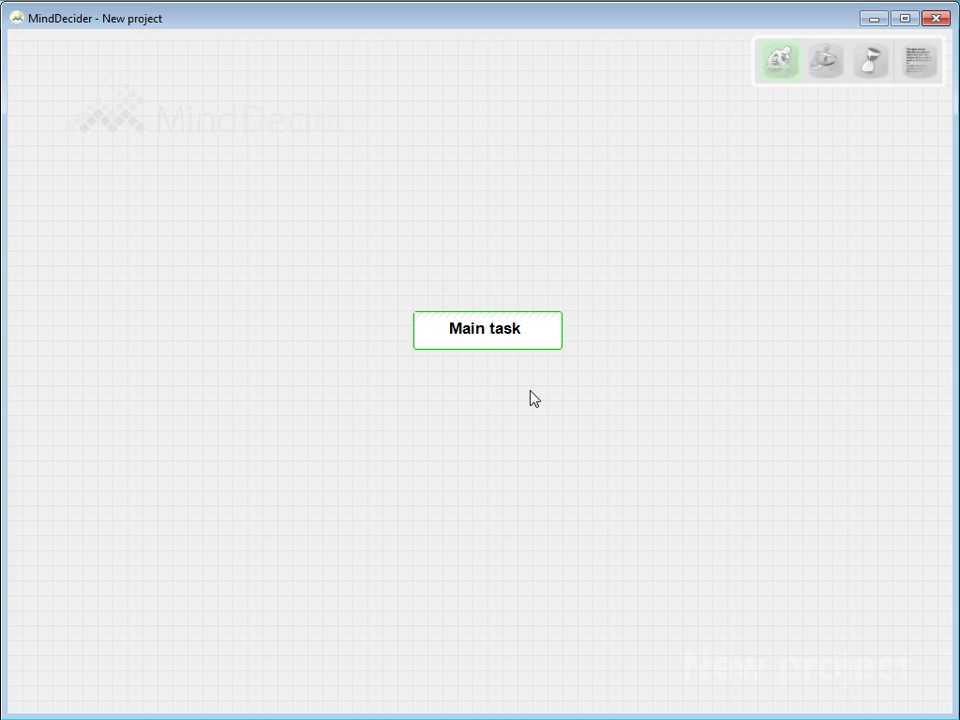
Describe Main task: affordable, relatively new, spacious, pleasant to live, near job and business.
{"action": "left_click", "coordinate": [549, 333]}
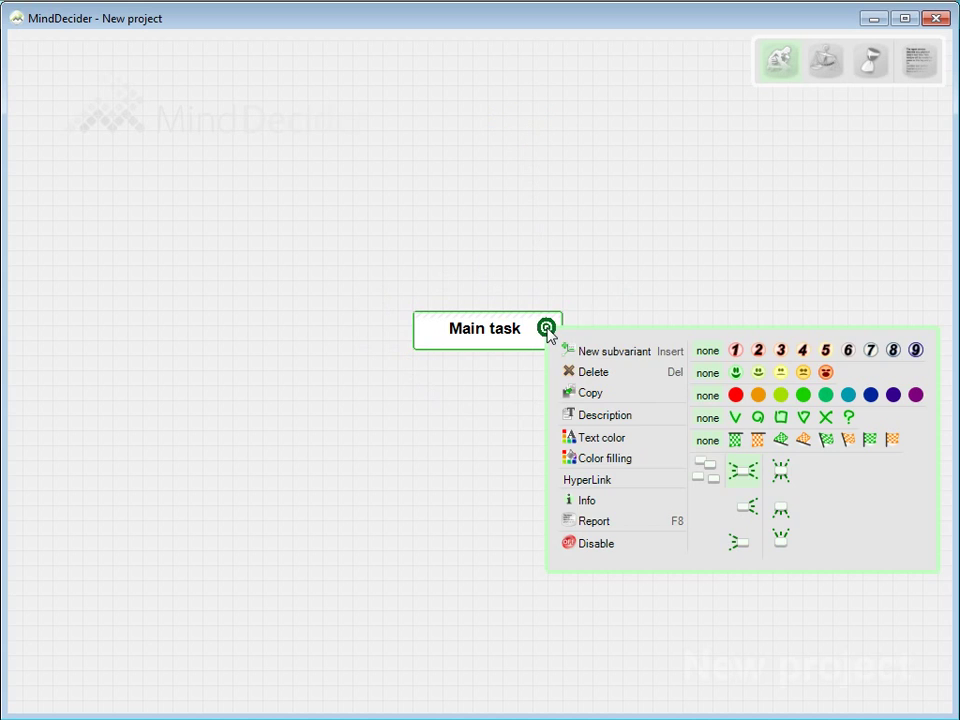
{"action": "left_click", "coordinate": [602, 413]}
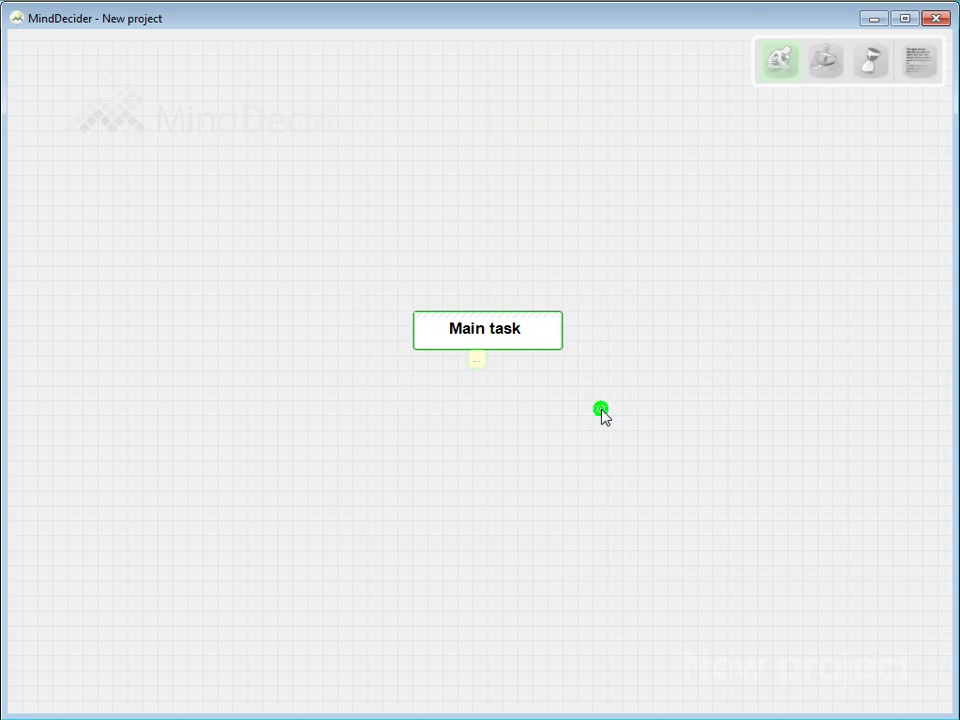
{"action": "left_click", "coordinate": [476, 360]}
{"action": "type", "text": "My "}
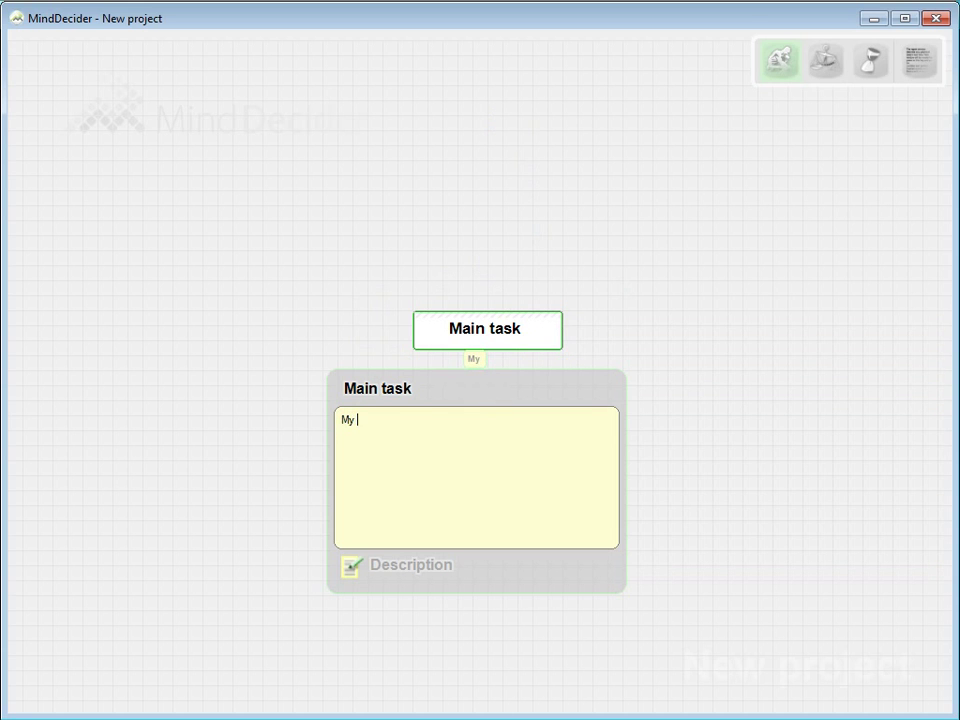
{"action": "type", "text": "house shoud be"}
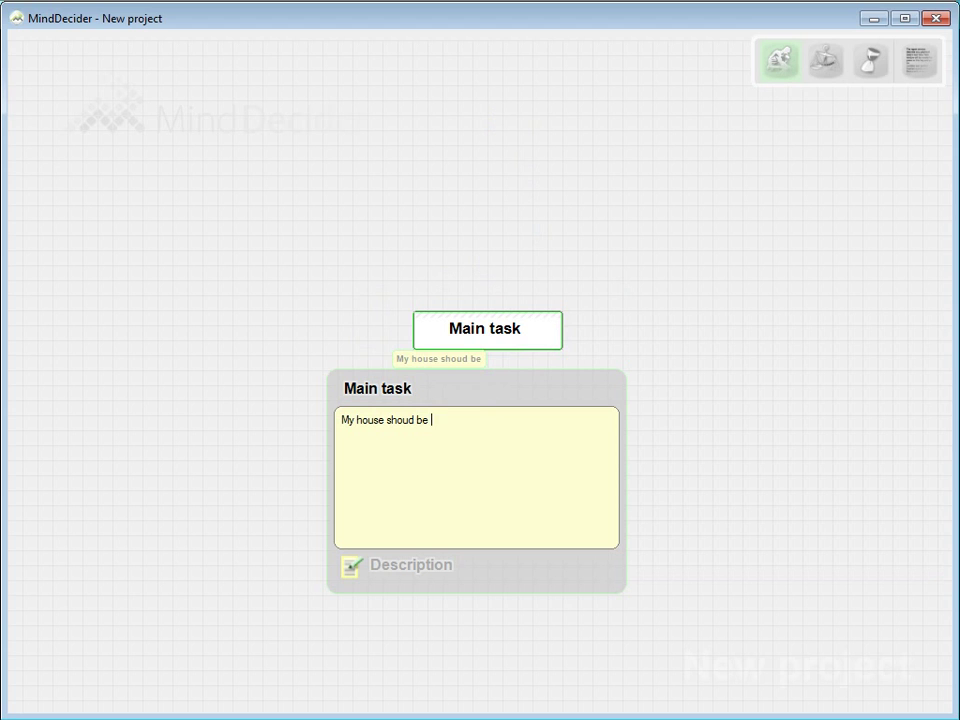
{"action": "type", "text": ": affordable, "}
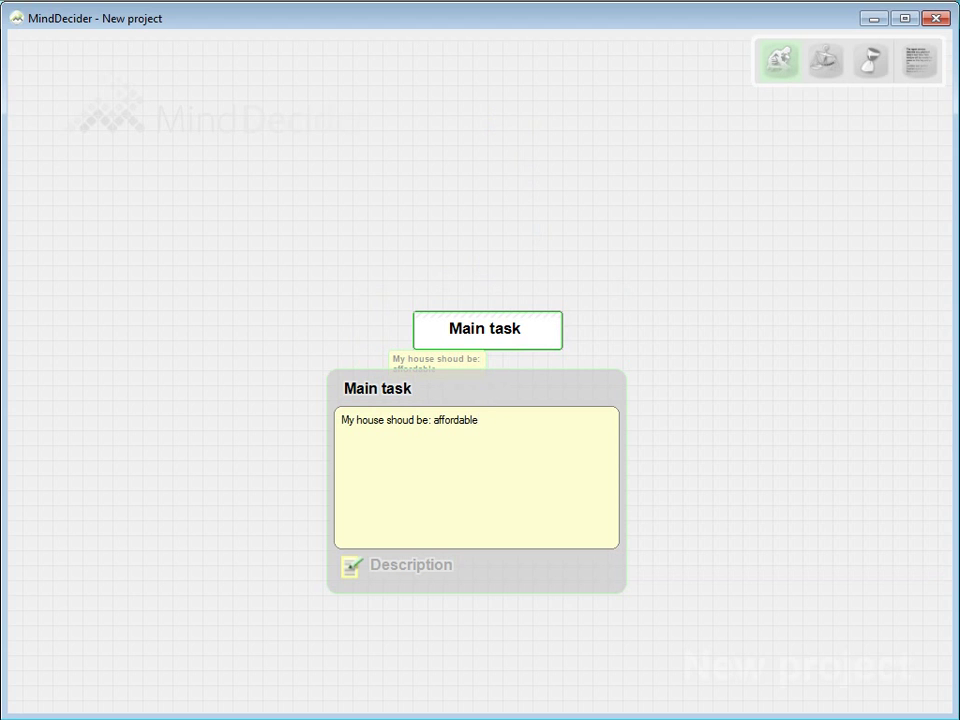
{"action": "type", "text": "relative"}
{"action": "type", "text": "ly new, spacious, "}
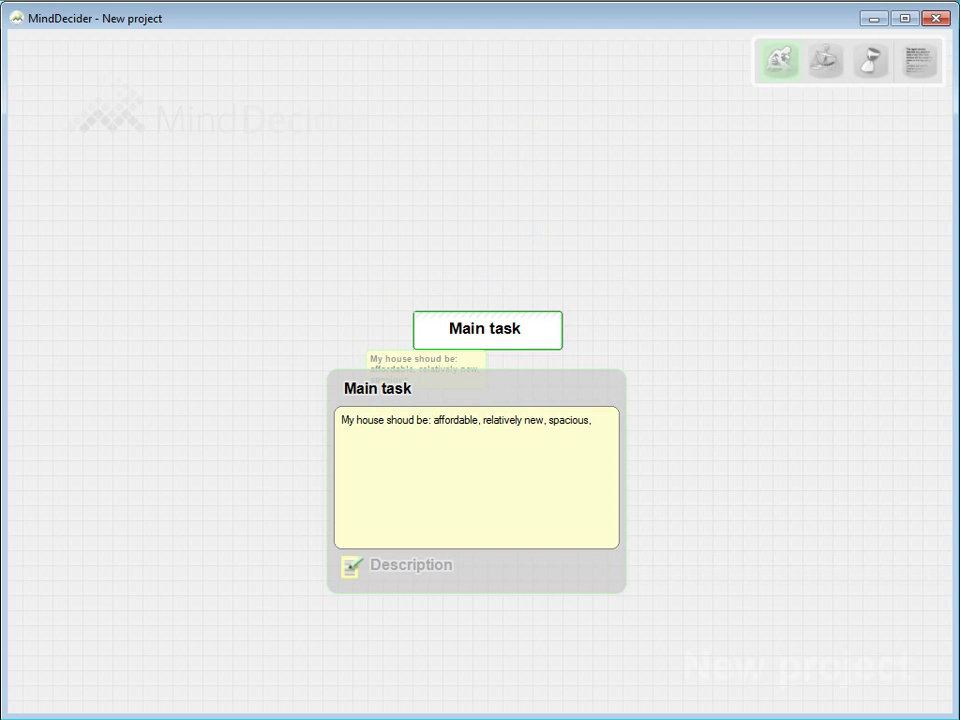
{"action": "type", "text": "pleasant to live, n"}
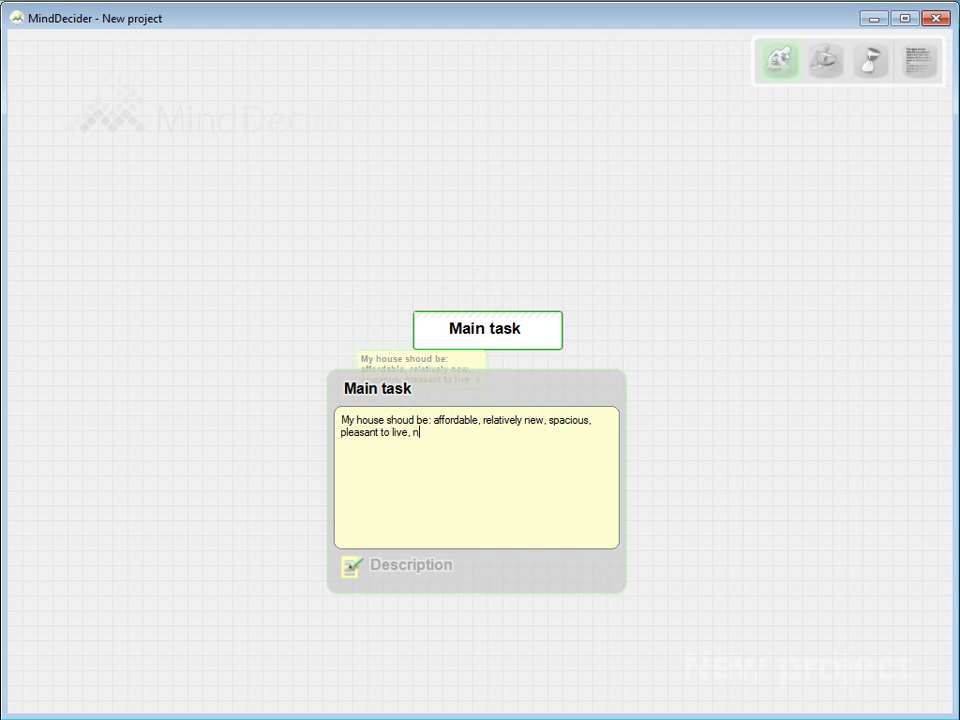
{"action": "type", "text": "ot far away from"}
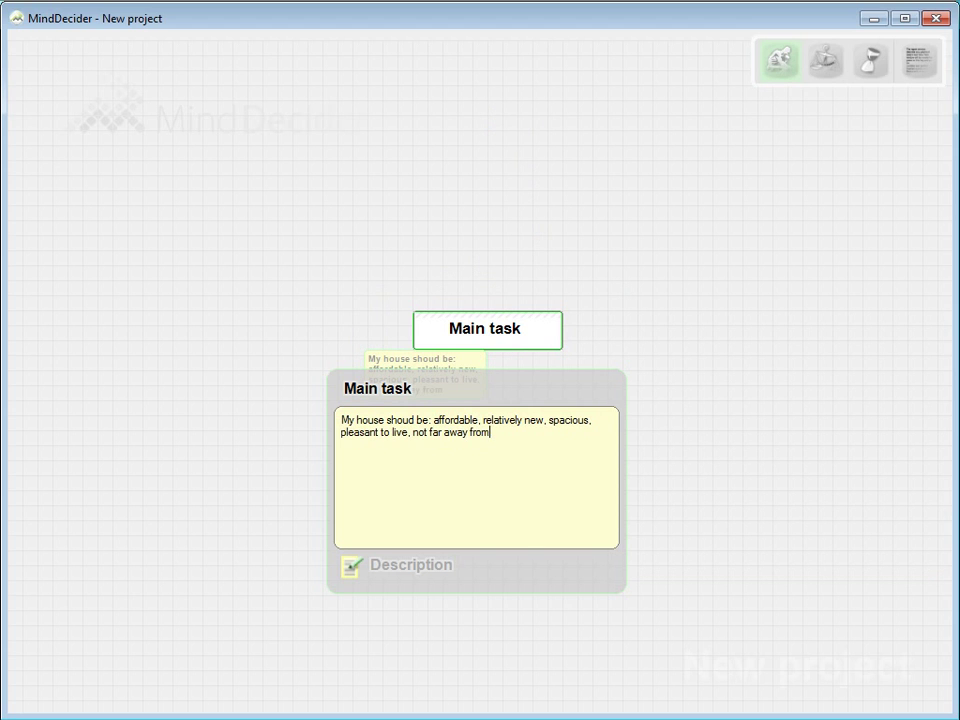
{"action": "type", "text": " job and business."}
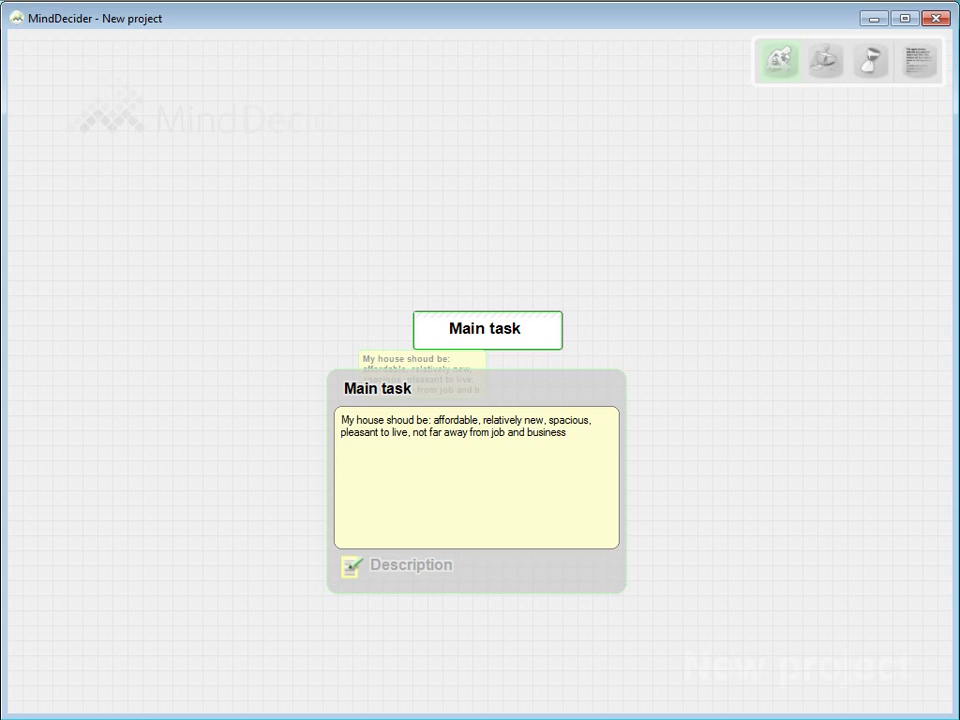
{"action": "left_click", "coordinate": [620, 317]}
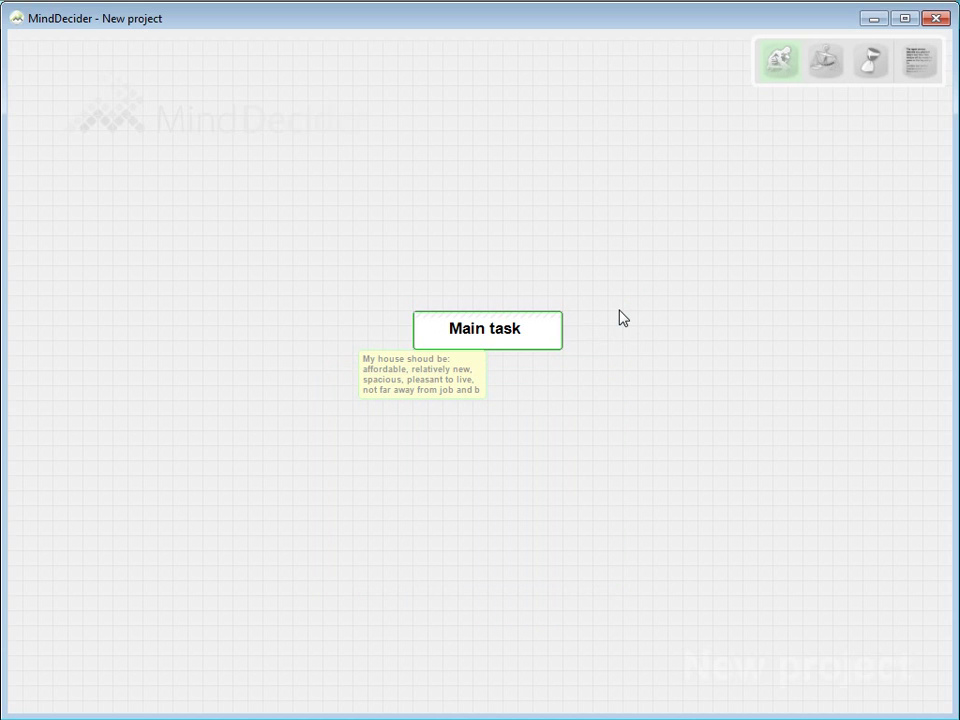
Add five 'Variant' sub-variants under Main task, two on the left and three on the right.
{"action": "right_click", "coordinate": [544, 328]}
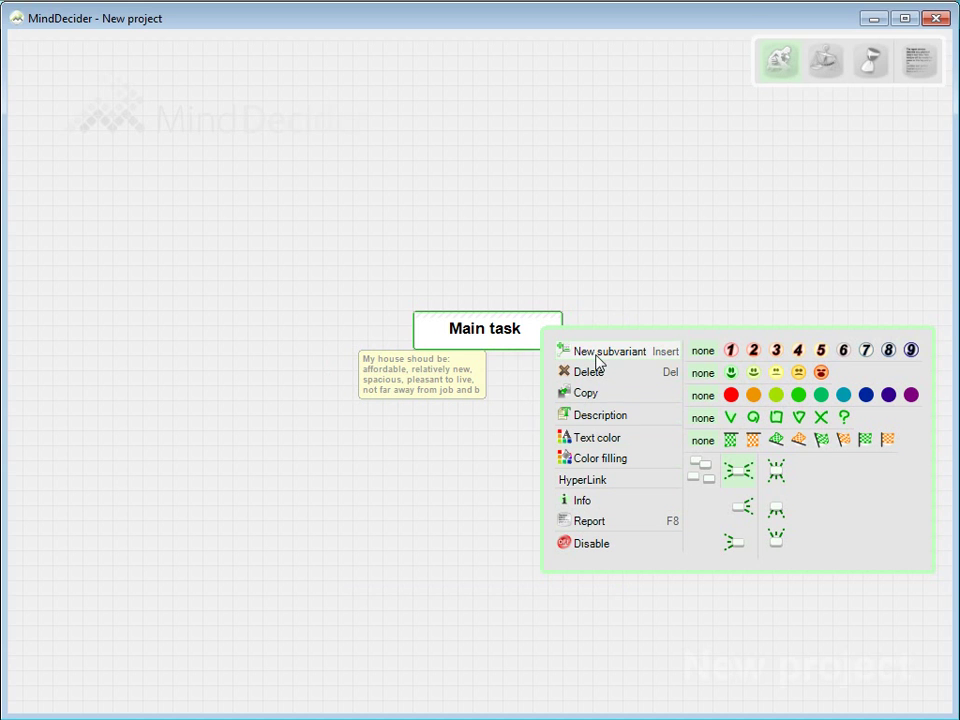
{"action": "left_click", "coordinate": [598, 356]}
{"action": "key", "text": "Return"}
{"action": "key", "text": "Return"}
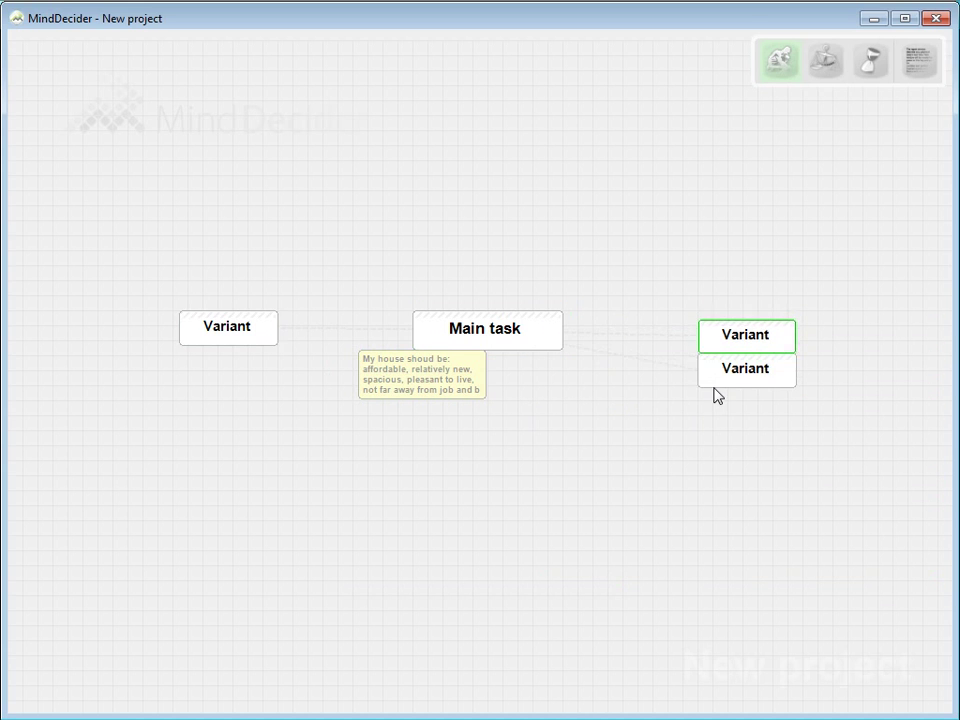
{"action": "key", "text": "Return"}
{"action": "key", "text": "Return"}
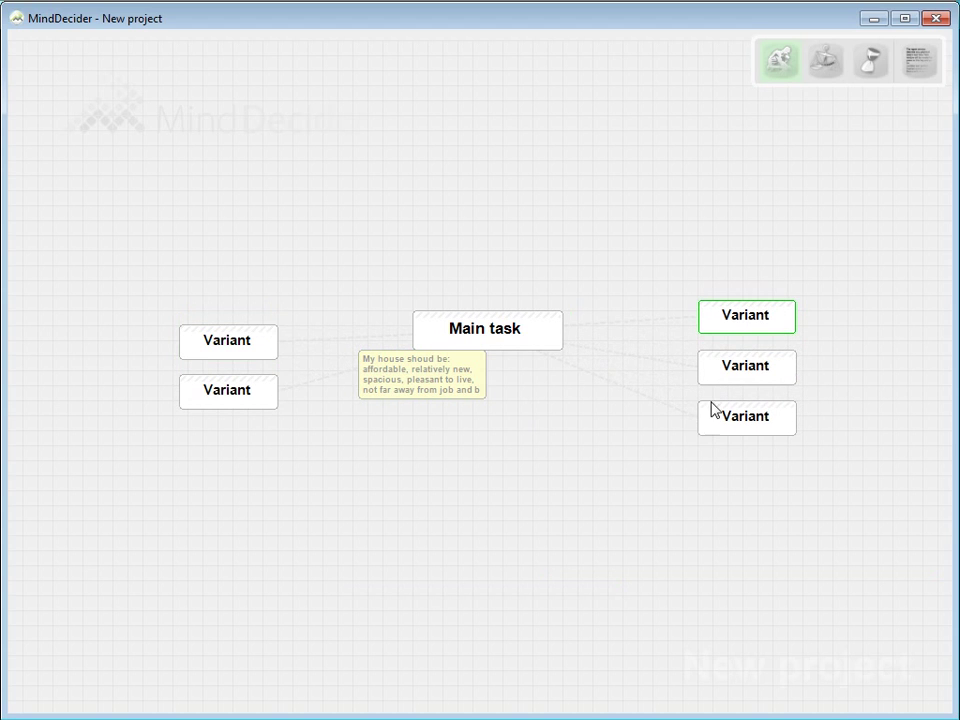
{"action": "left_click", "coordinate": [556, 329]}
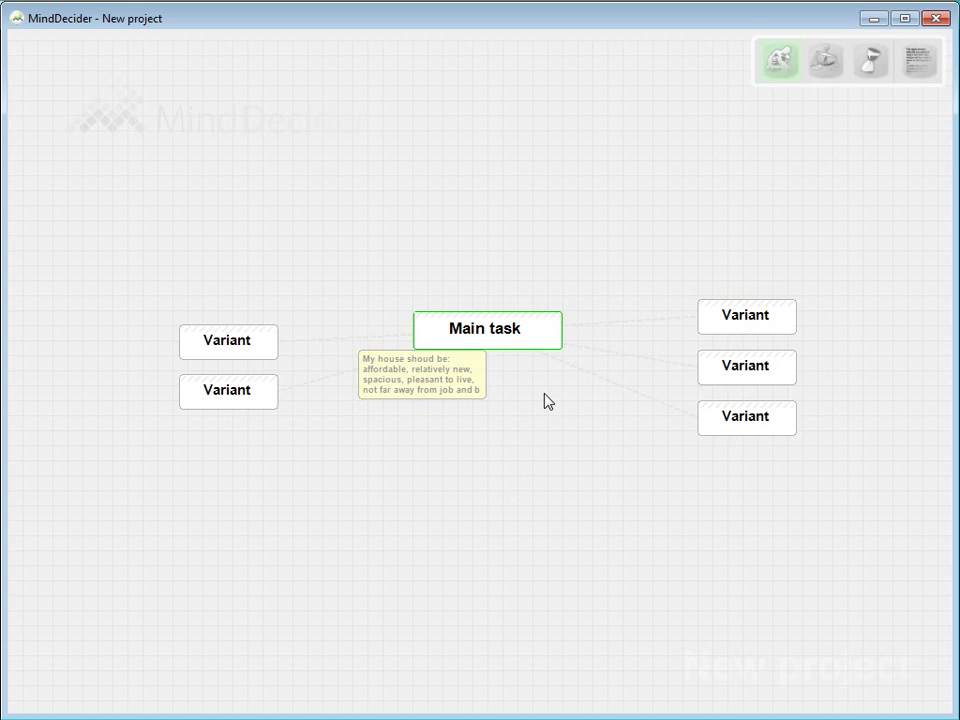
Rename the central task to 'My new house'.
{"action": "type", "text": "My new hous"}
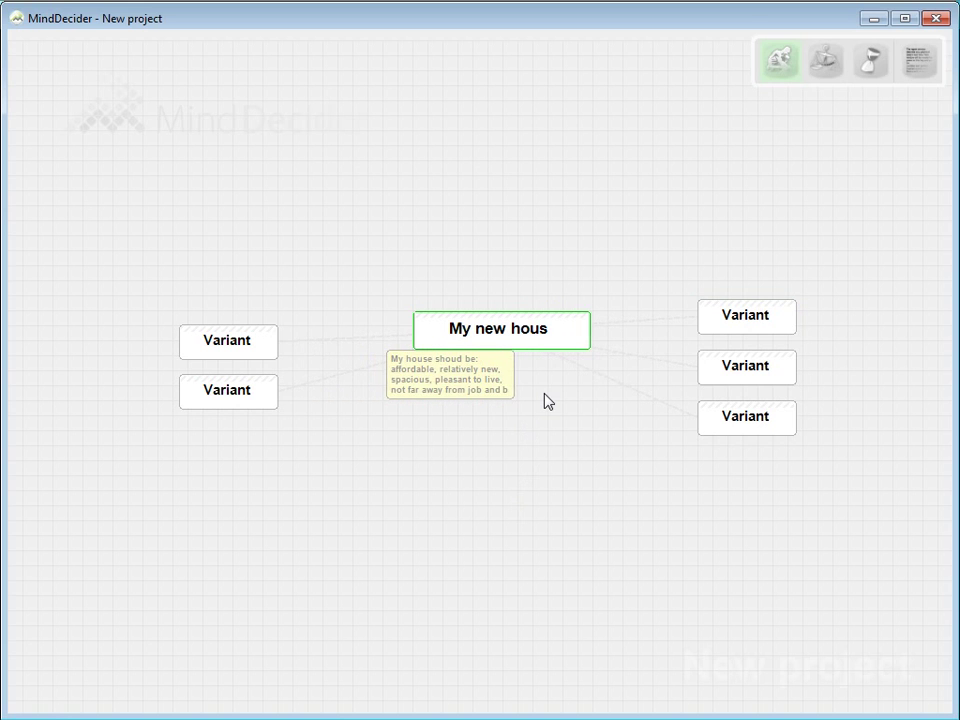
{"action": "type", "text": "e"}
{"action": "left_click", "coordinate": [574, 455]}
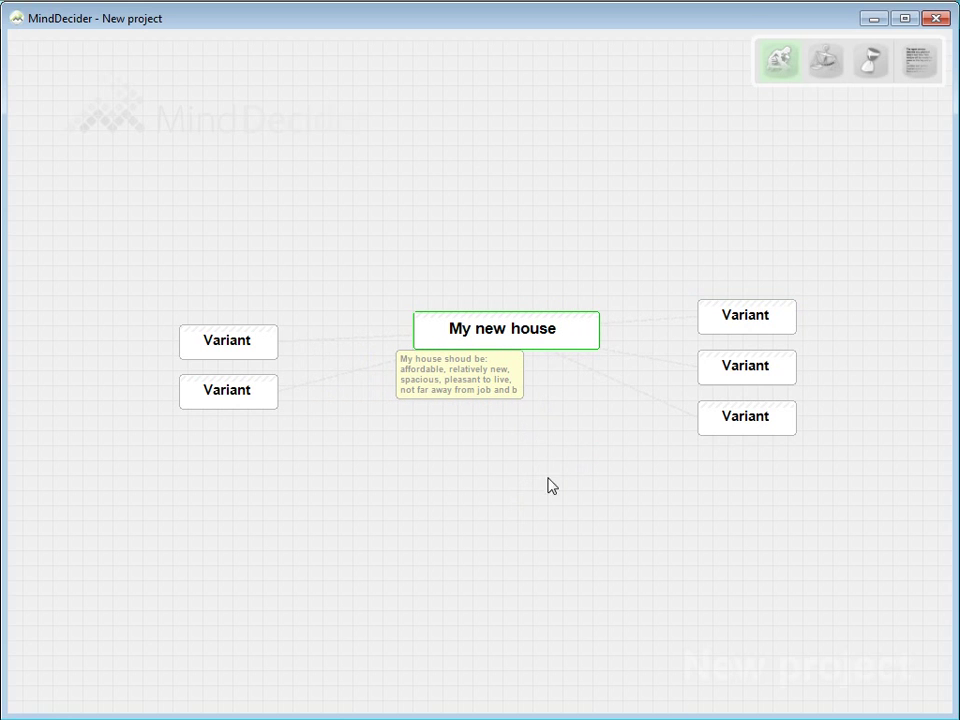
{"action": "left_click", "coordinate": [270, 338]}
{"action": "key", "text": "Down"}
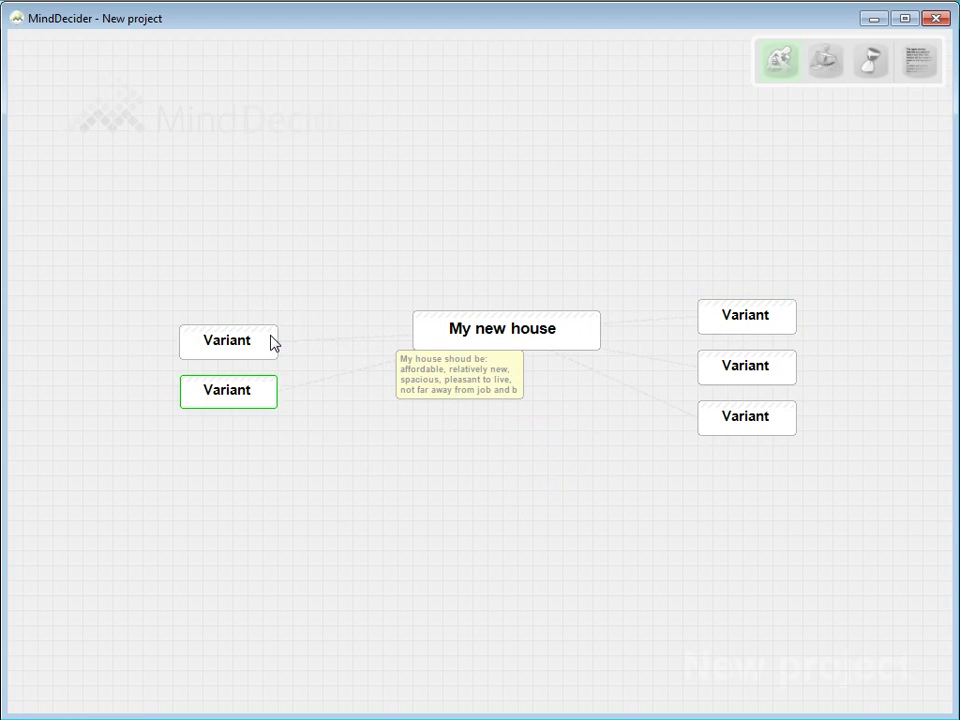
{"action": "key", "text": "Right"}
{"action": "key", "text": "Right"}
{"action": "key", "text": "Left"}
{"action": "key", "text": "Left"}
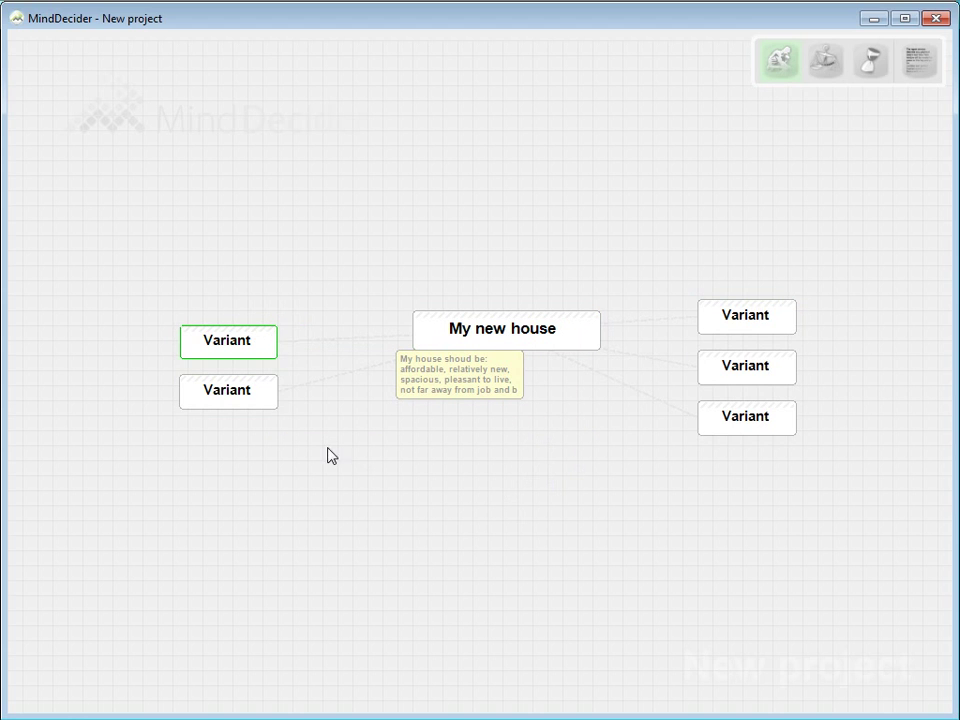
Name the five options Standart, Reliable, Elegant, Humble and Arthouse.
{"action": "type", "text": "Standart"}
{"action": "key", "text": "Return"}
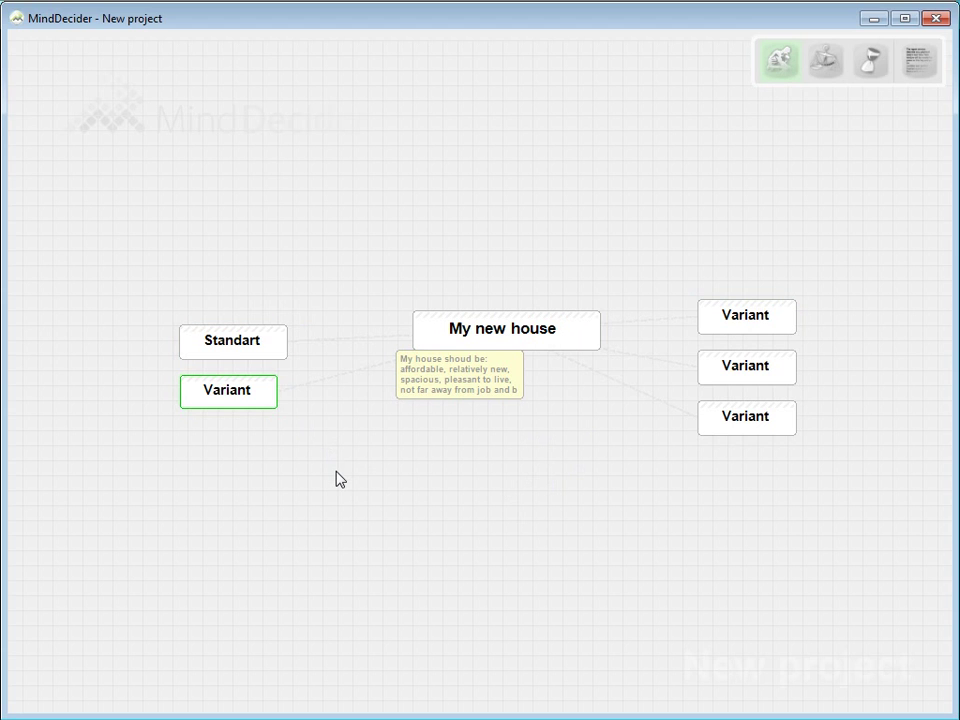
{"action": "type", "text": "Reliable"}
{"action": "key", "text": "Return"}
{"action": "key", "text": "Right"}
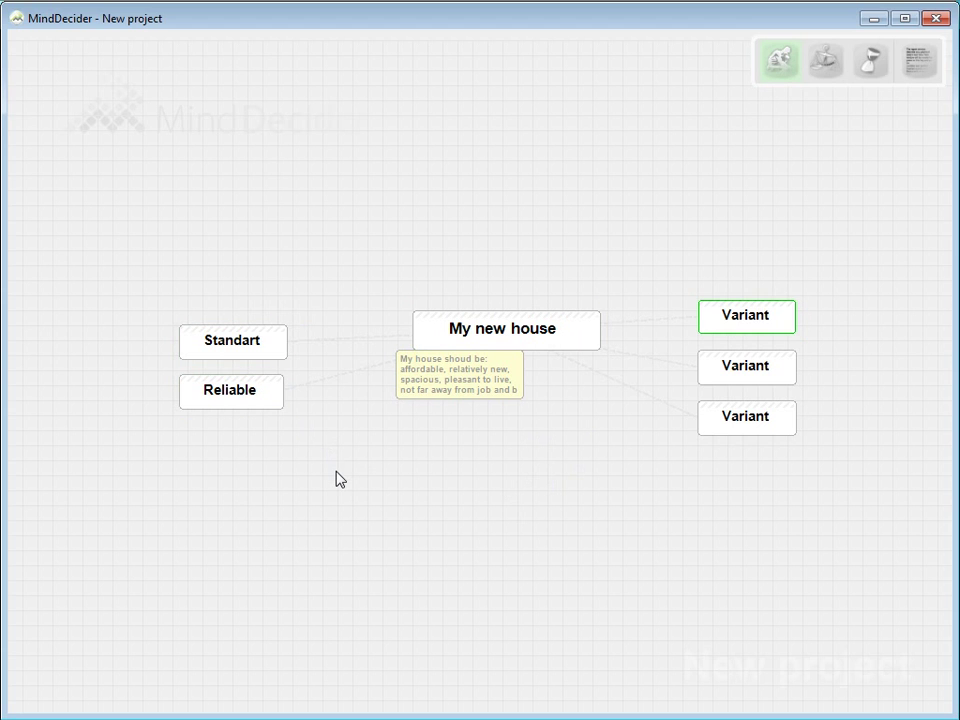
{"action": "type", "text": "Elegant"}
{"action": "key", "text": "Return"}
{"action": "type", "text": "Humb"}
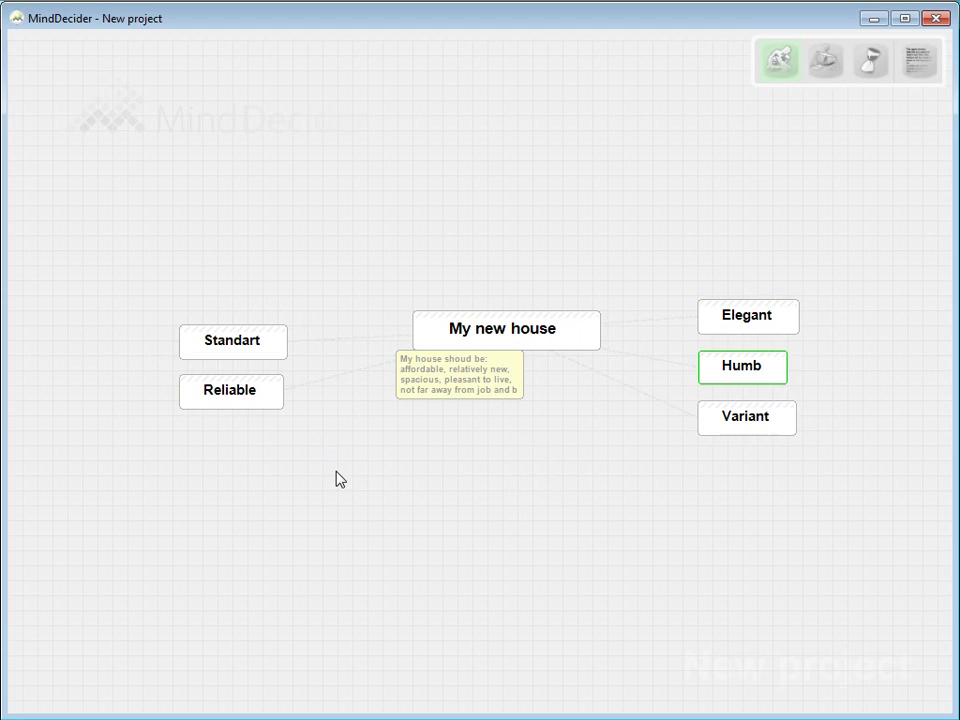
{"action": "type", "text": "le"}
{"action": "key", "text": "Return"}
{"action": "type", "text": "Arthouse"}
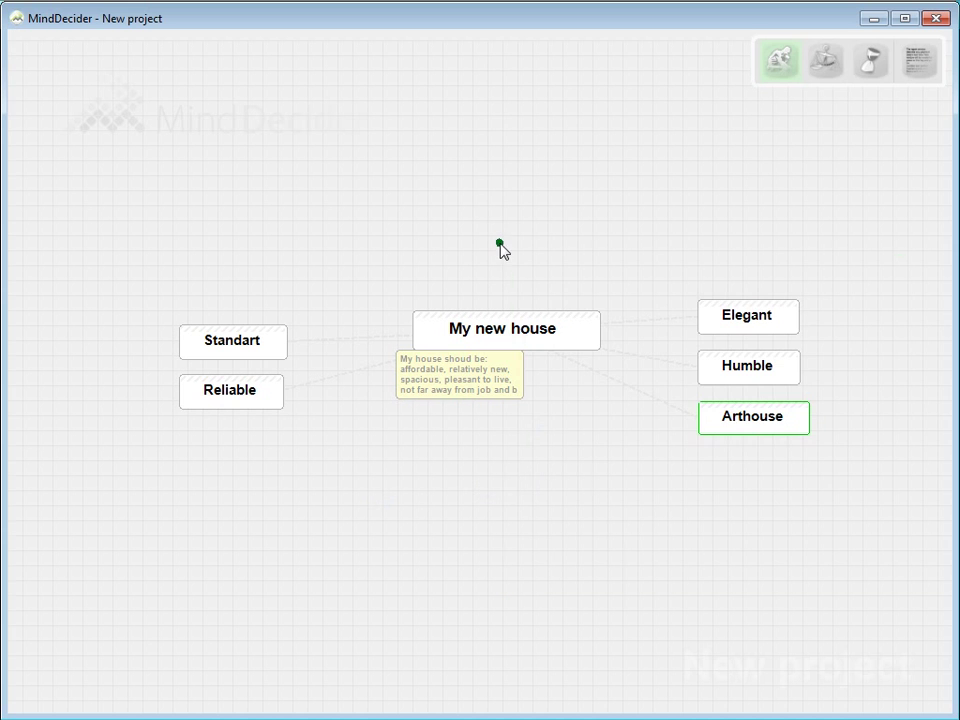
In the criteria editor, switch Expenses to a positive criterion so it reads +1.2.
{"action": "right_click", "coordinate": [502, 250]}
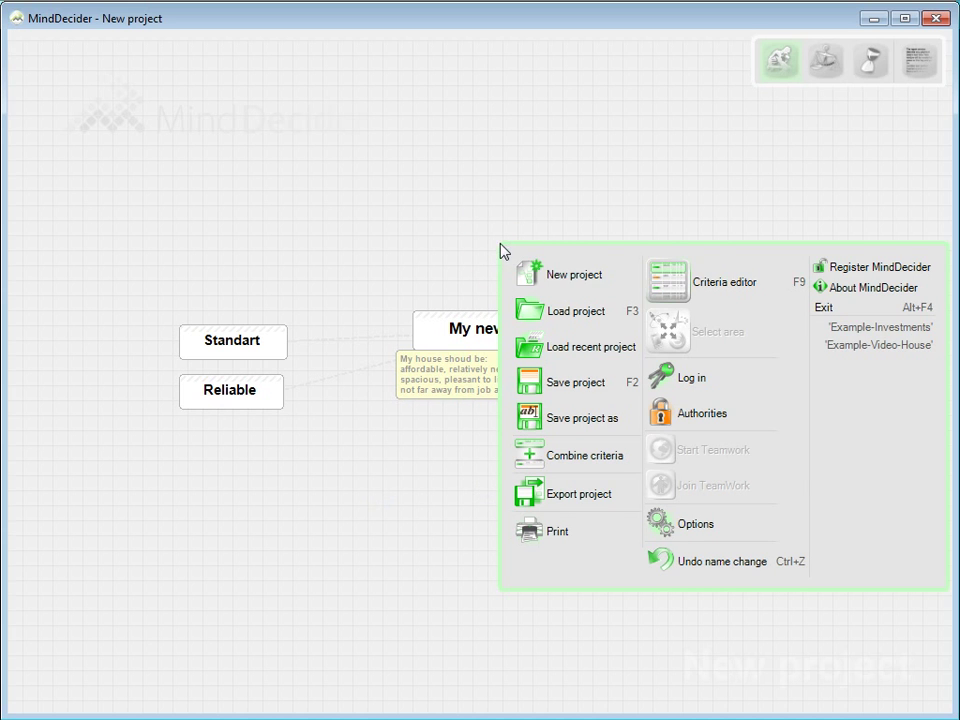
{"action": "left_click", "coordinate": [706, 292]}
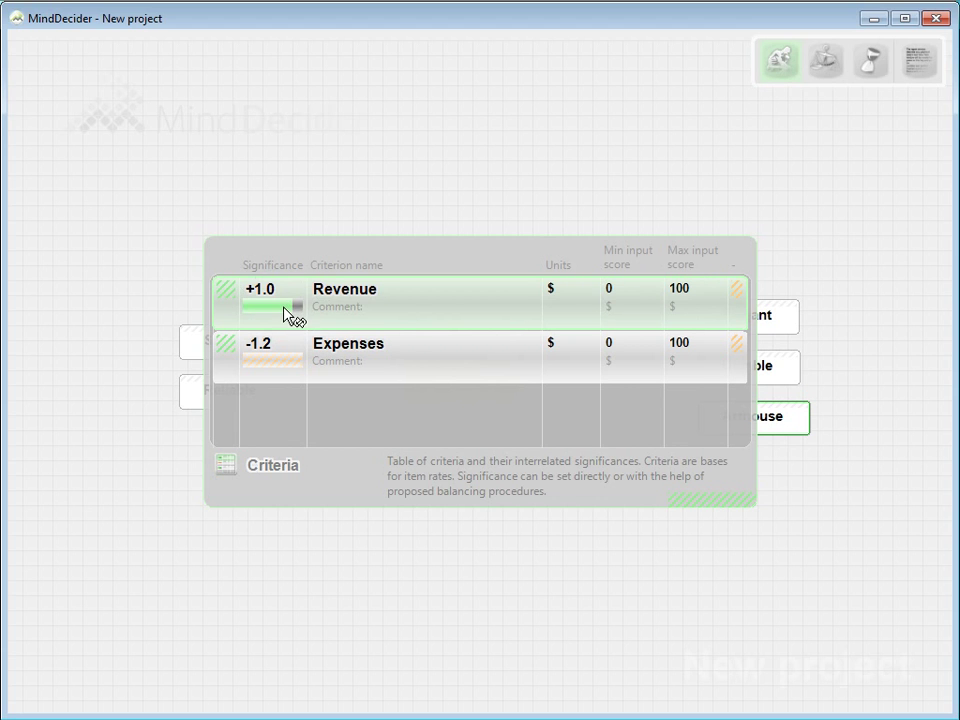
{"action": "left_click", "coordinate": [289, 313]}
{"action": "left_click", "coordinate": [286, 310]}
{"action": "right_click", "coordinate": [262, 342]}
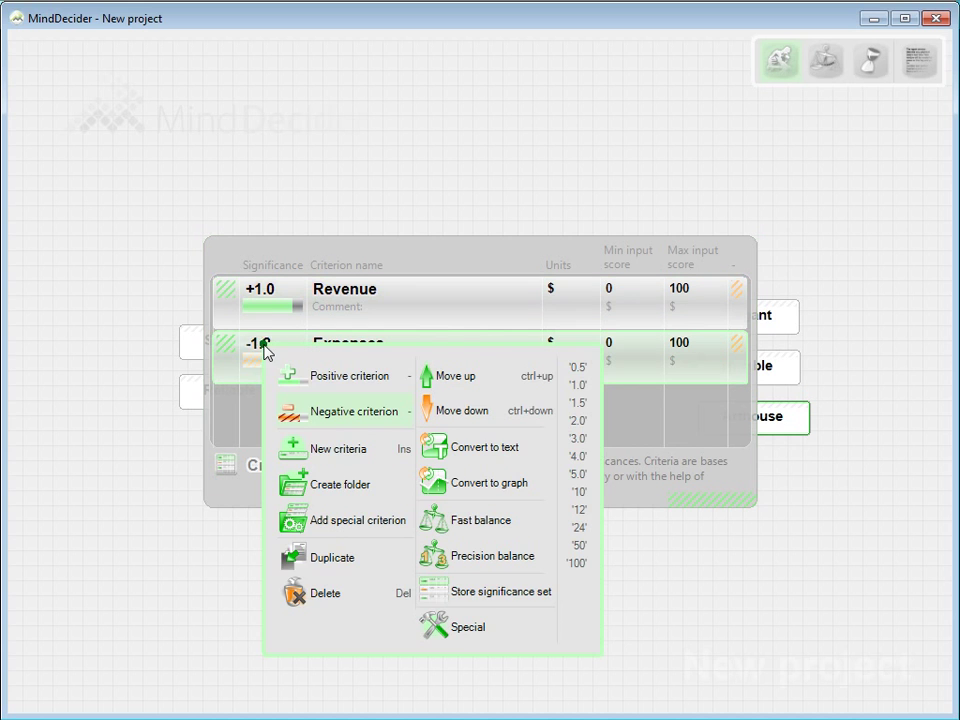
{"action": "left_click", "coordinate": [355, 383]}
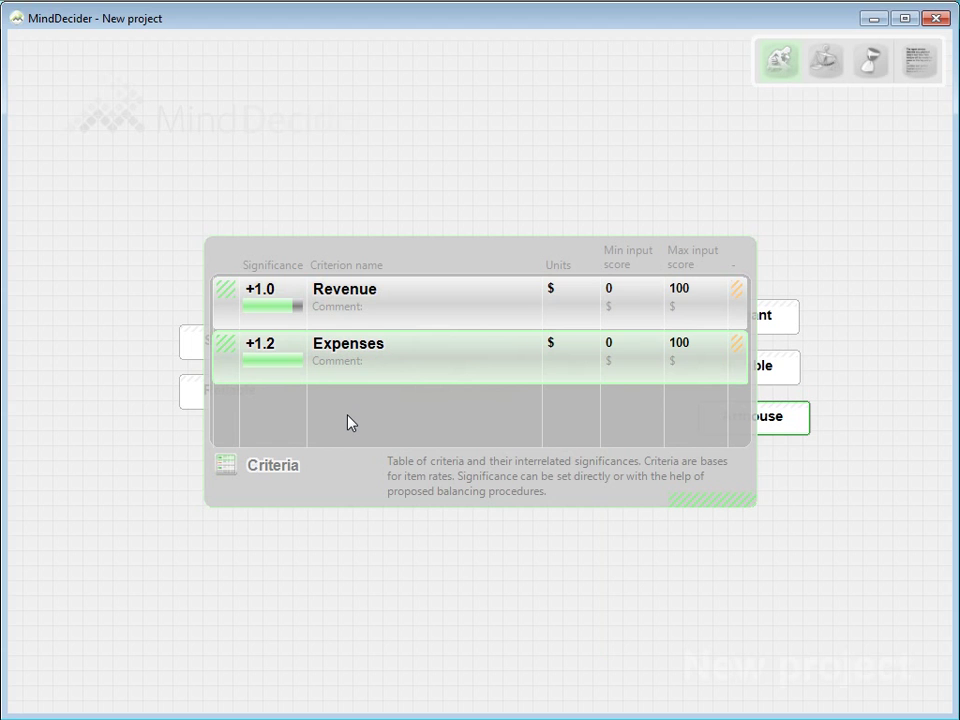
Rename the Revenue and Expenses criteria to Living area and Lot space.
{"action": "double_click", "coordinate": [346, 289]}
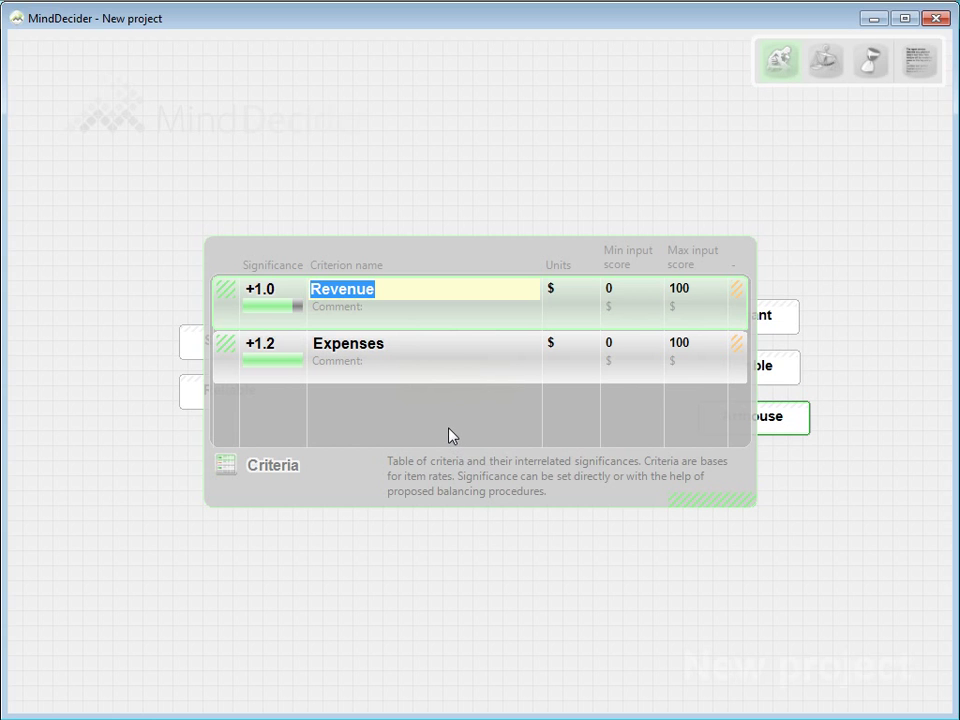
{"action": "type", "text": "Livi"}
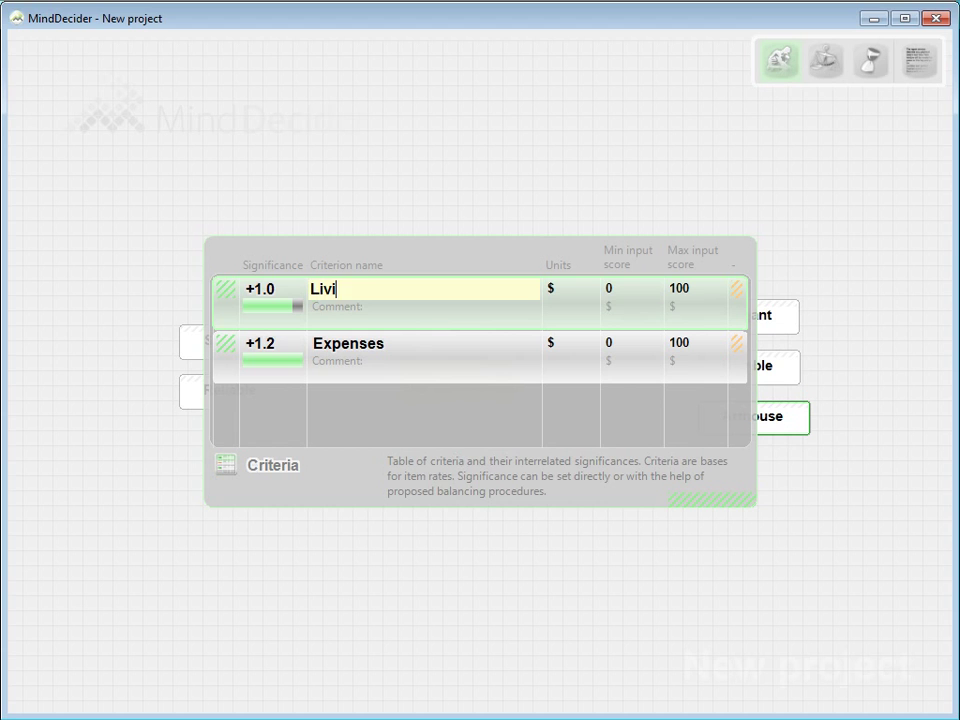
{"action": "type", "text": "ng area"}
{"action": "double_click", "coordinate": [346, 343]}
{"action": "type", "text": "Lot"}
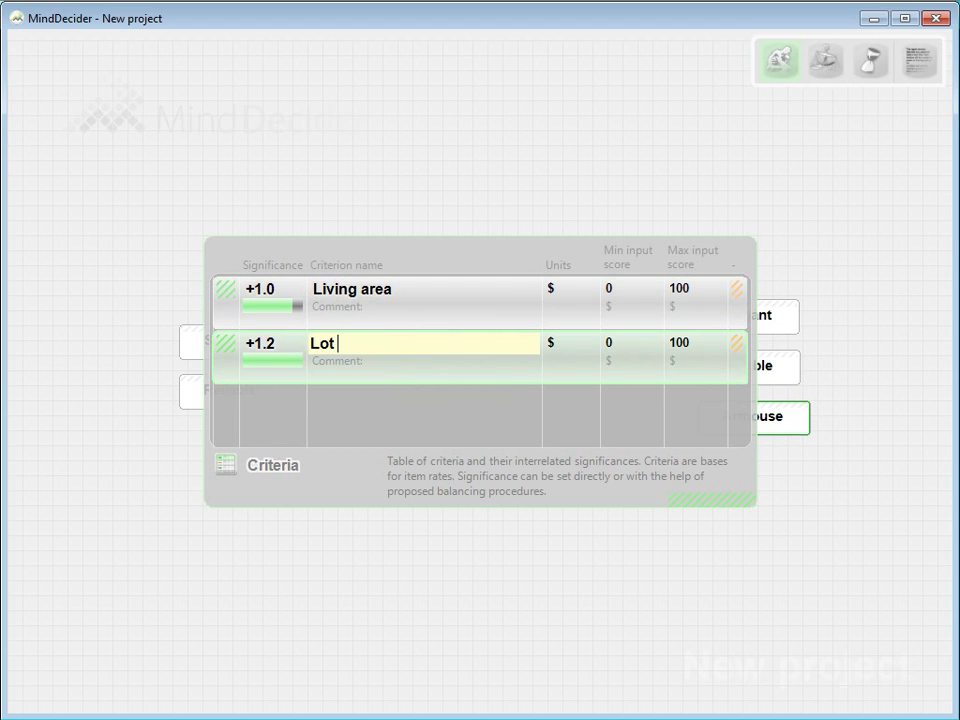
{"action": "type", "text": " space"}
{"action": "key", "text": "Return"}
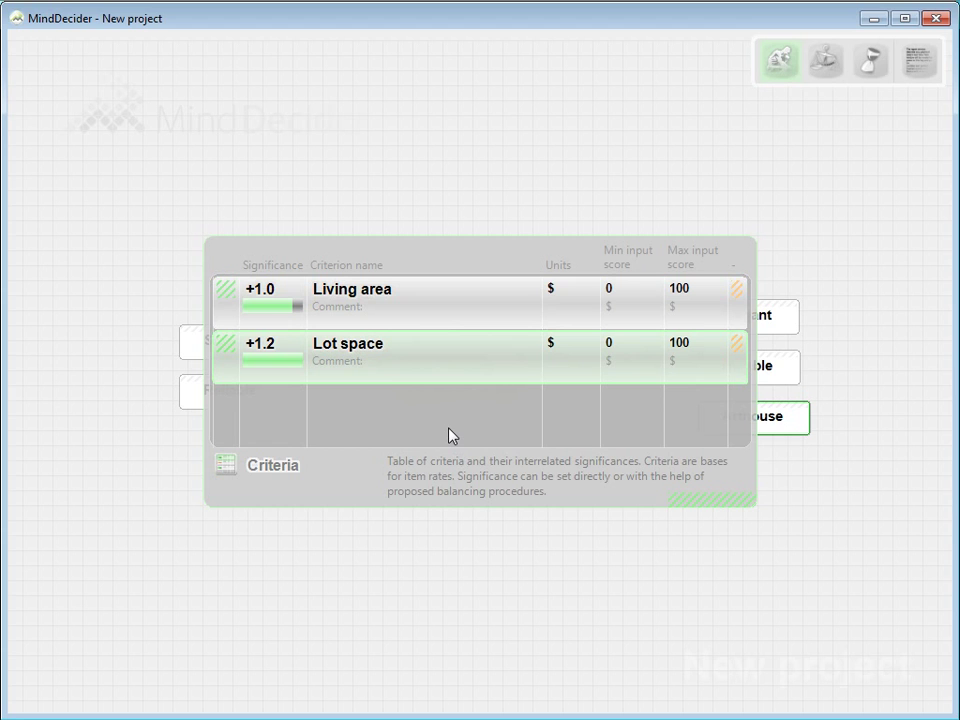
Add criteria Look, Bedrooms, Design, Job and Center.
{"action": "double_click", "coordinate": [450, 435]}
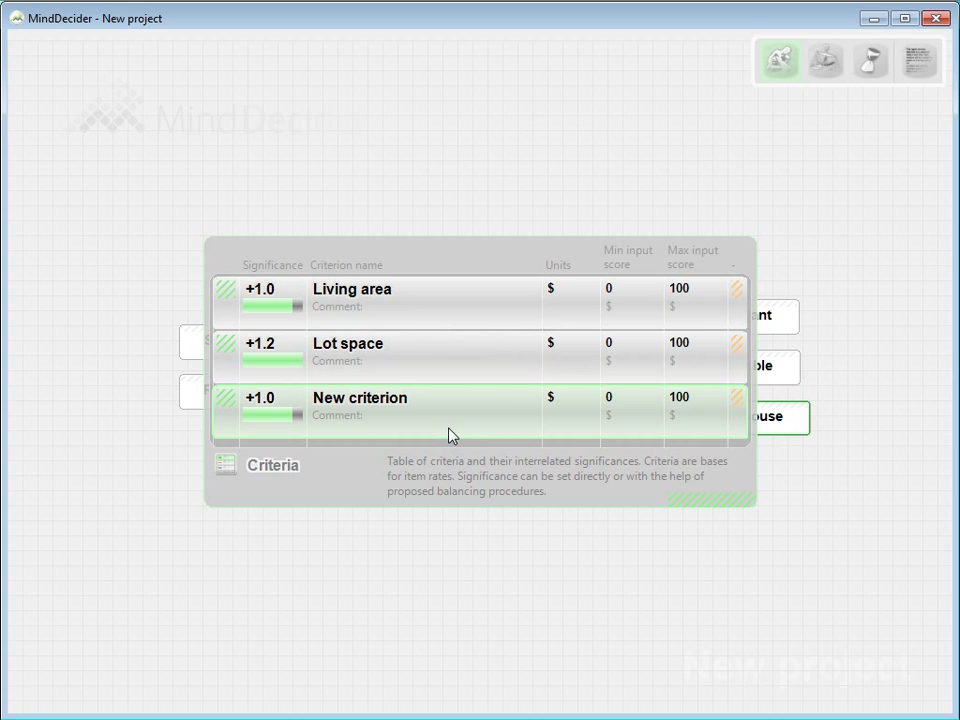
{"action": "type", "text": "L"}
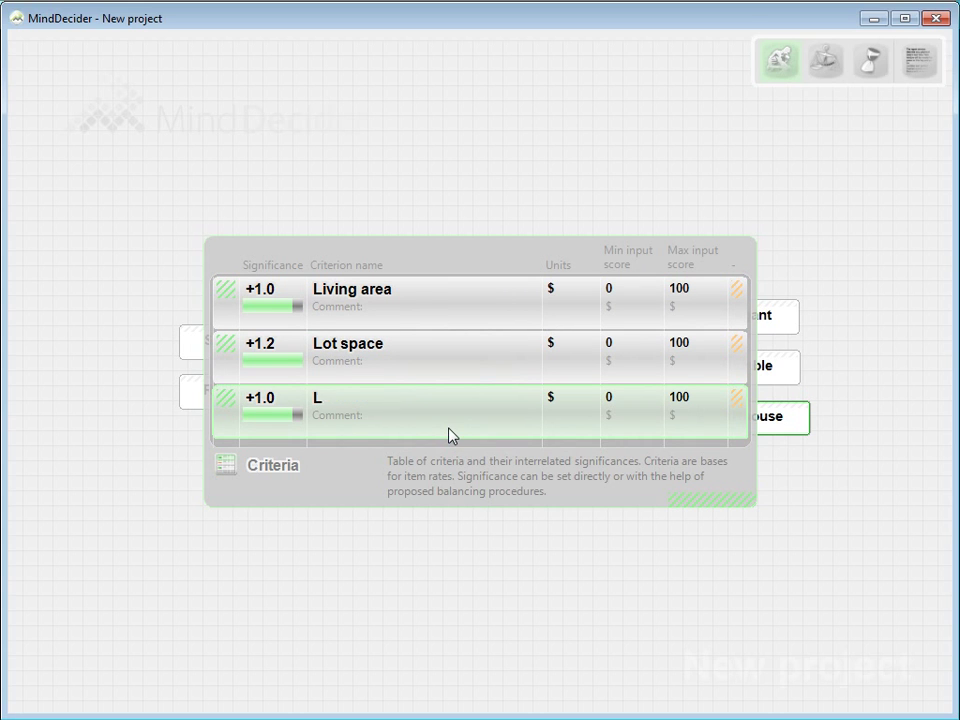
{"action": "type", "text": "ook"}
{"action": "key", "text": "Return"}
{"action": "type", "text": "Bedrooms"}
{"action": "key", "text": "Return"}
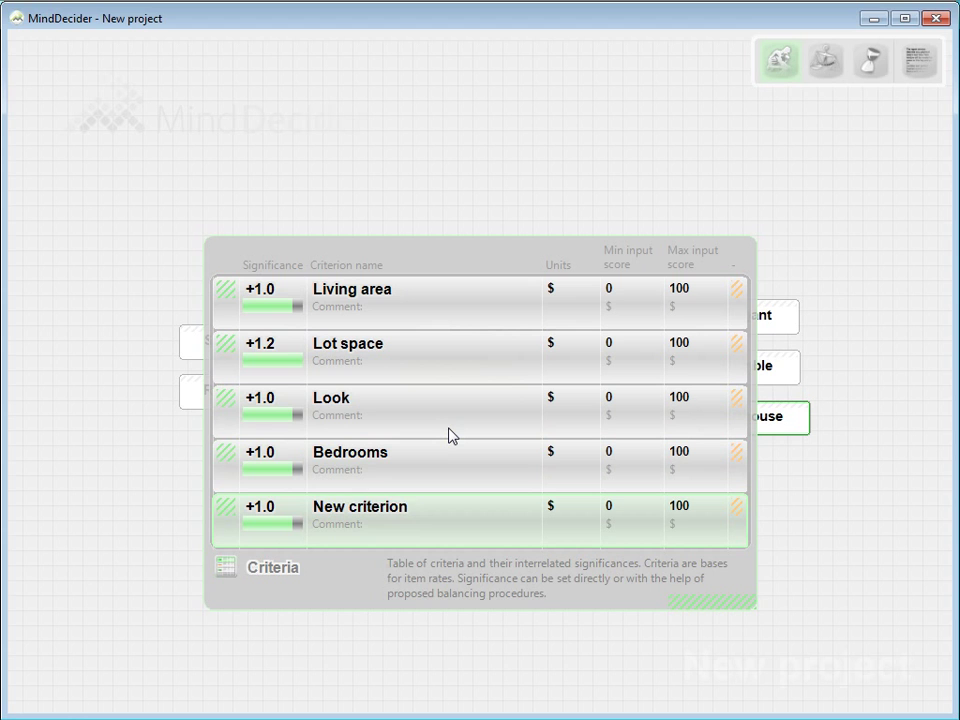
{"action": "type", "text": "Design"}
{"action": "key", "text": "Return"}
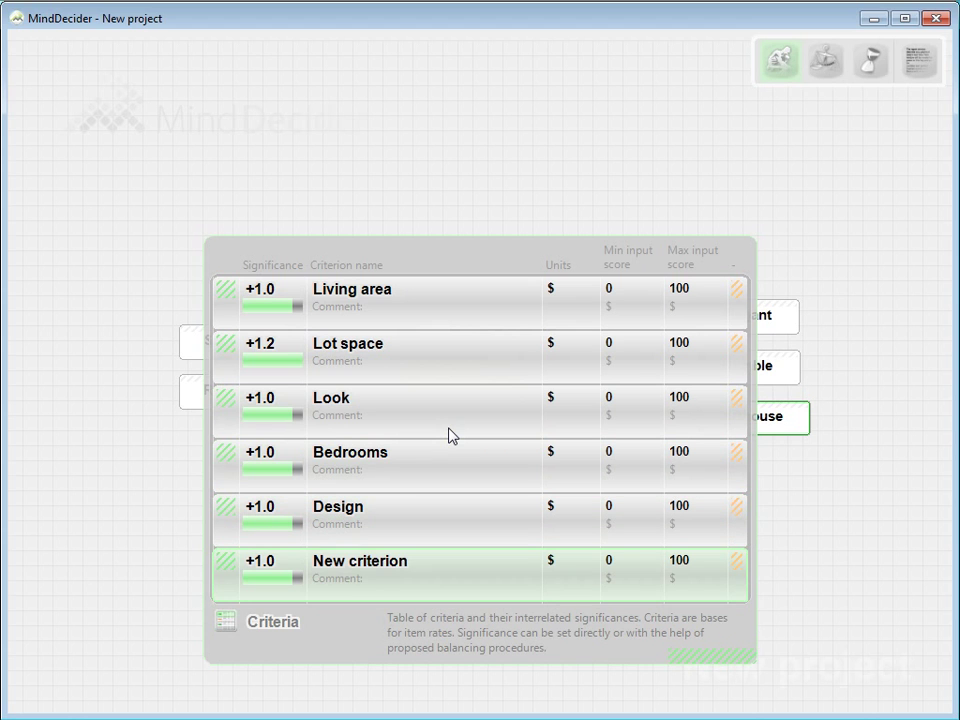
{"action": "type", "text": "Job"}
{"action": "key", "text": "Return"}
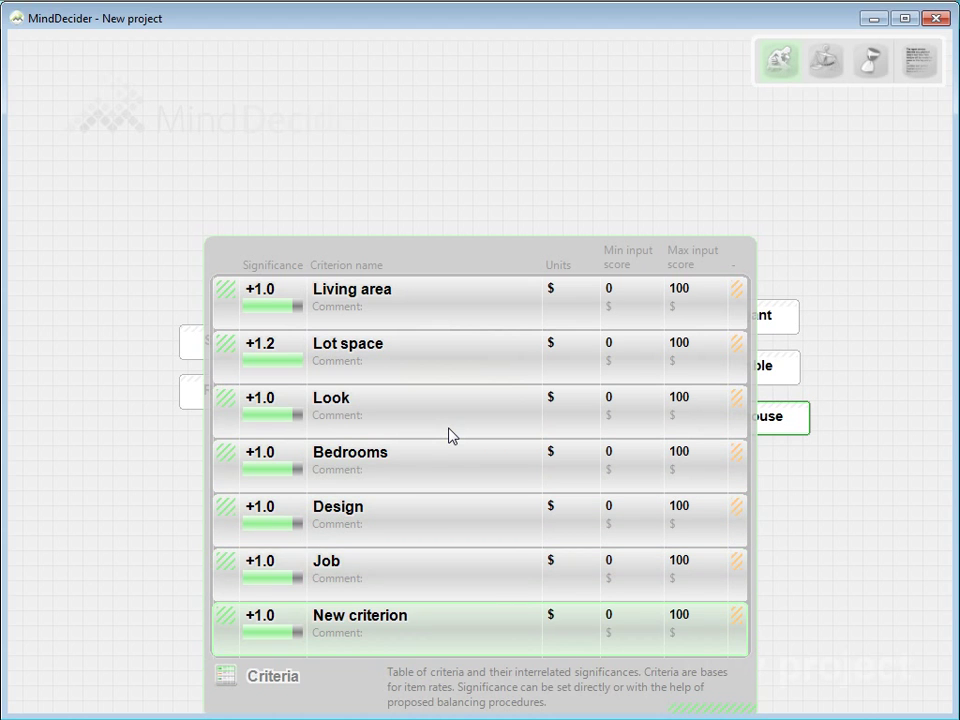
{"action": "type", "text": "Center"}
{"action": "key", "text": "Return"}
Add criteria Neighborhood, Feeling, Price, Age, Renovation and Expenses.
{"action": "type", "text": "Ne"}
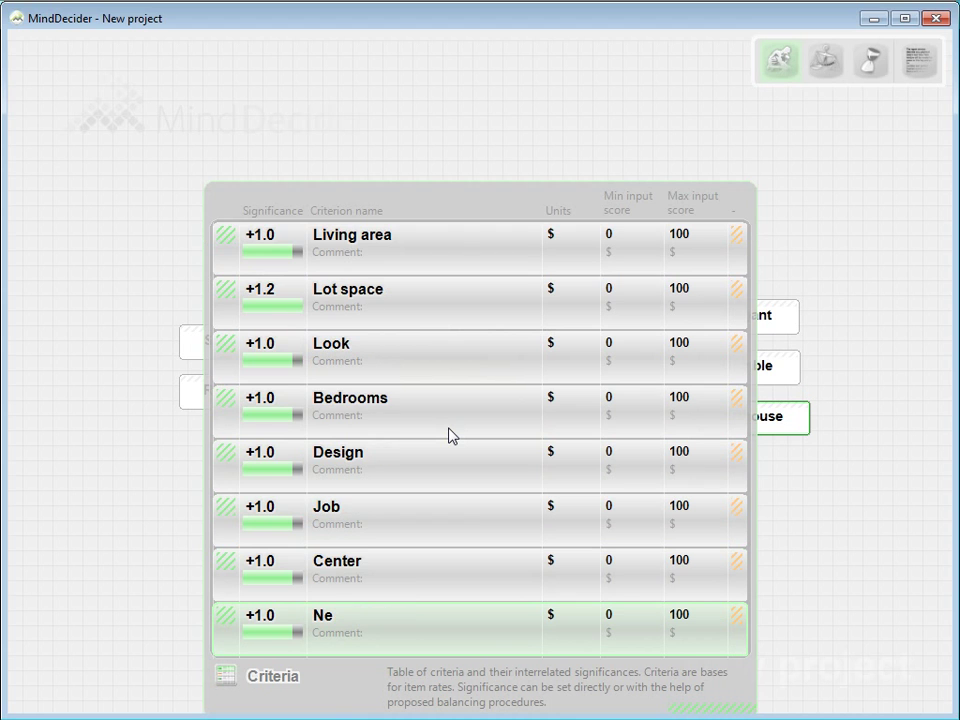
{"action": "type", "text": "ighbor"}
{"action": "type", "text": "hood"}
{"action": "key", "text": "Return"}
{"action": "type", "text": "F"}
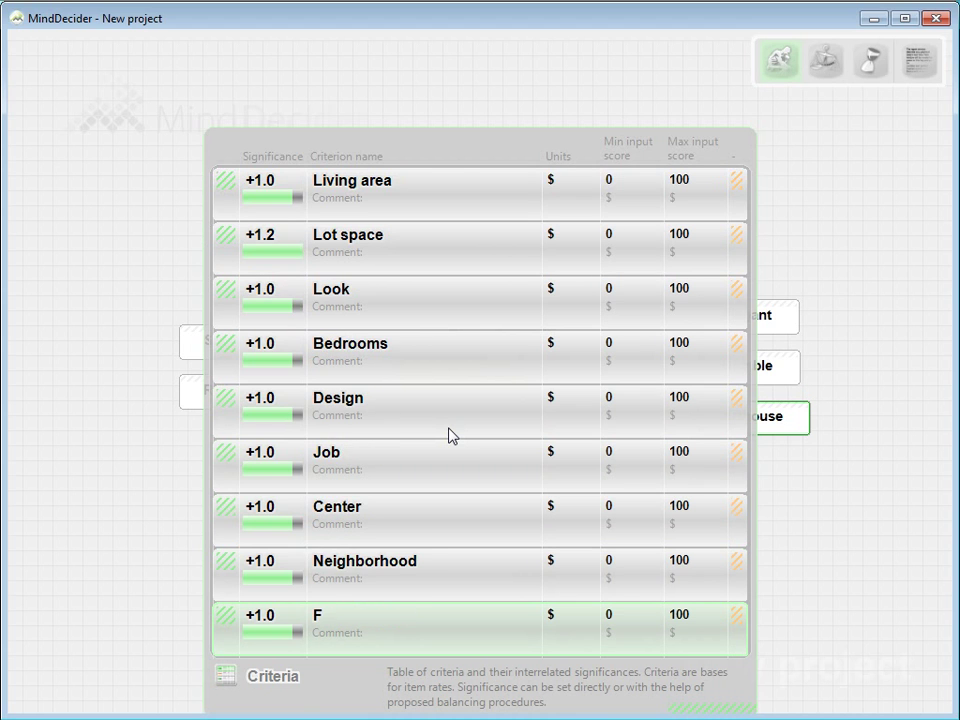
{"action": "type", "text": "eeling"}
{"action": "key", "text": "Return"}
{"action": "type", "text": "Price"}
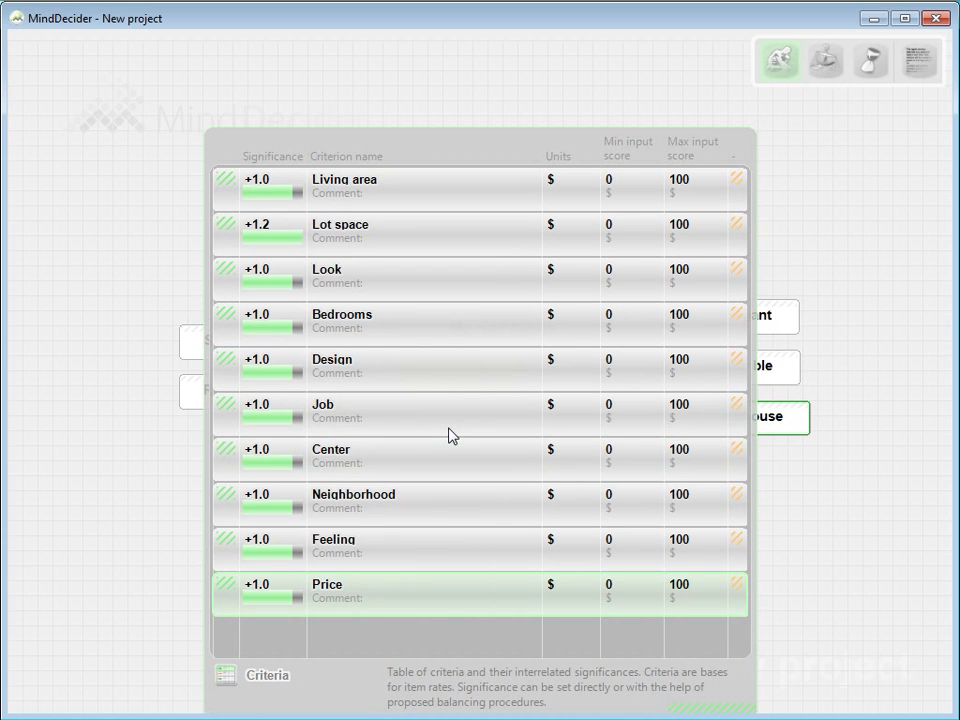
{"action": "key", "text": "Return"}
{"action": "type", "text": "Age"}
{"action": "key", "text": "Return"}
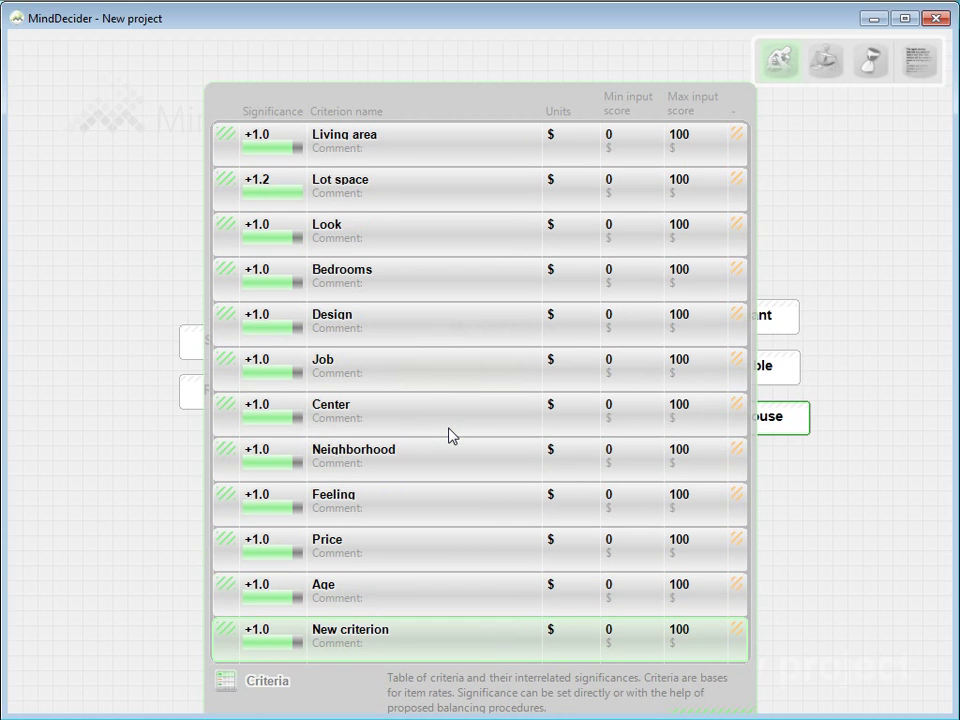
{"action": "type", "text": "Renovation"}
{"action": "key", "text": "Return"}
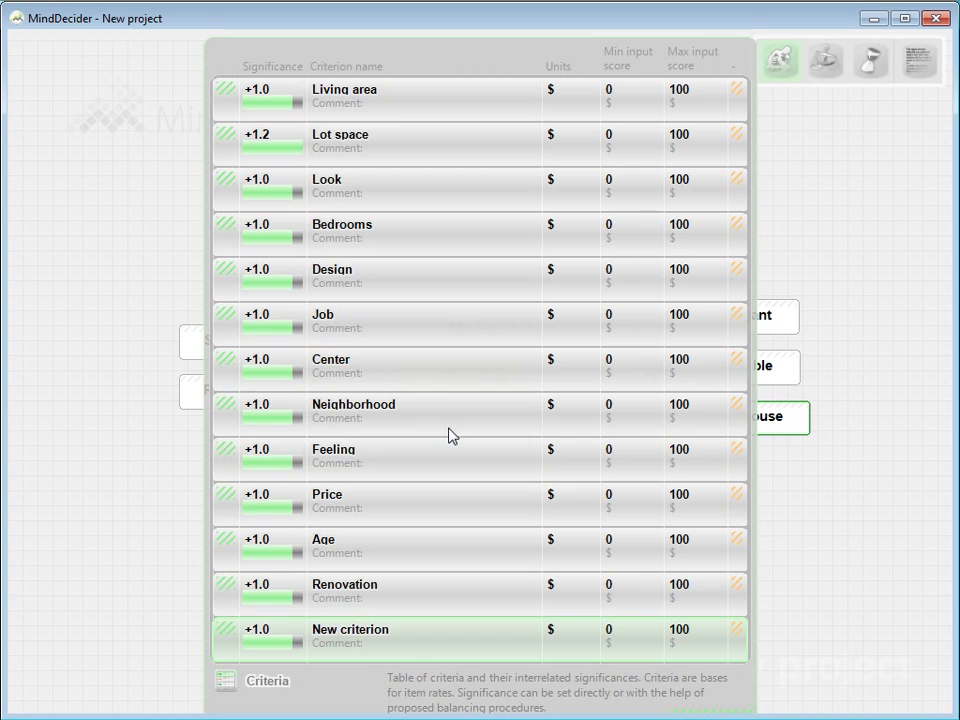
{"action": "type", "text": "Expen"}
{"action": "type", "text": "ses"}
{"action": "key", "text": "Return"}
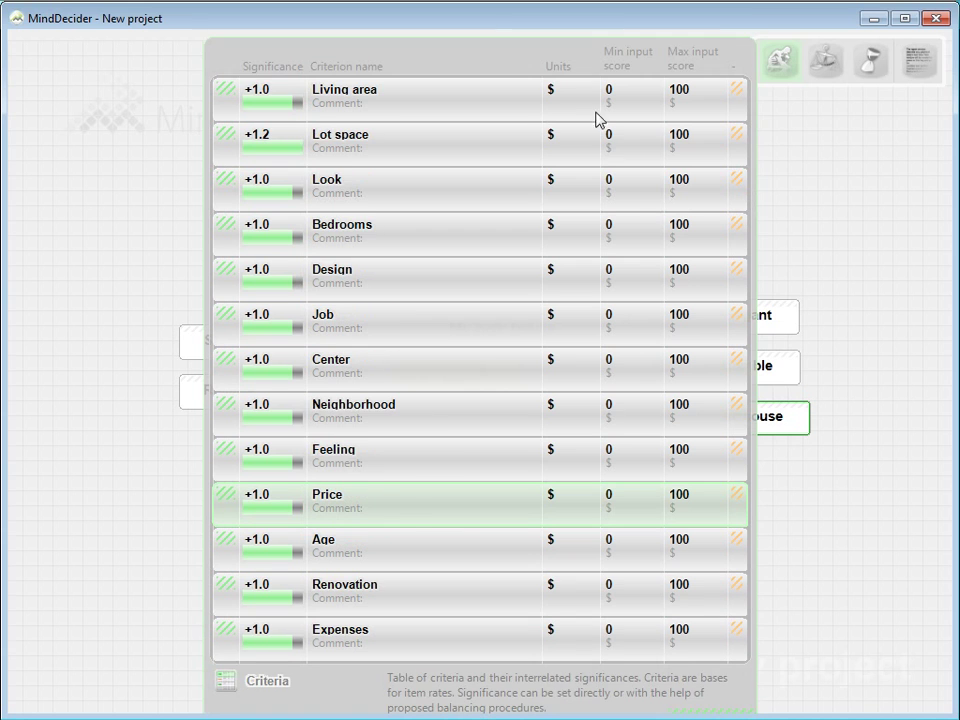
Set the Living area unit to sq.ft and the Lot space unit to acres.
{"action": "left_click", "coordinate": [557, 90]}
{"action": "type", "text": "sq"}
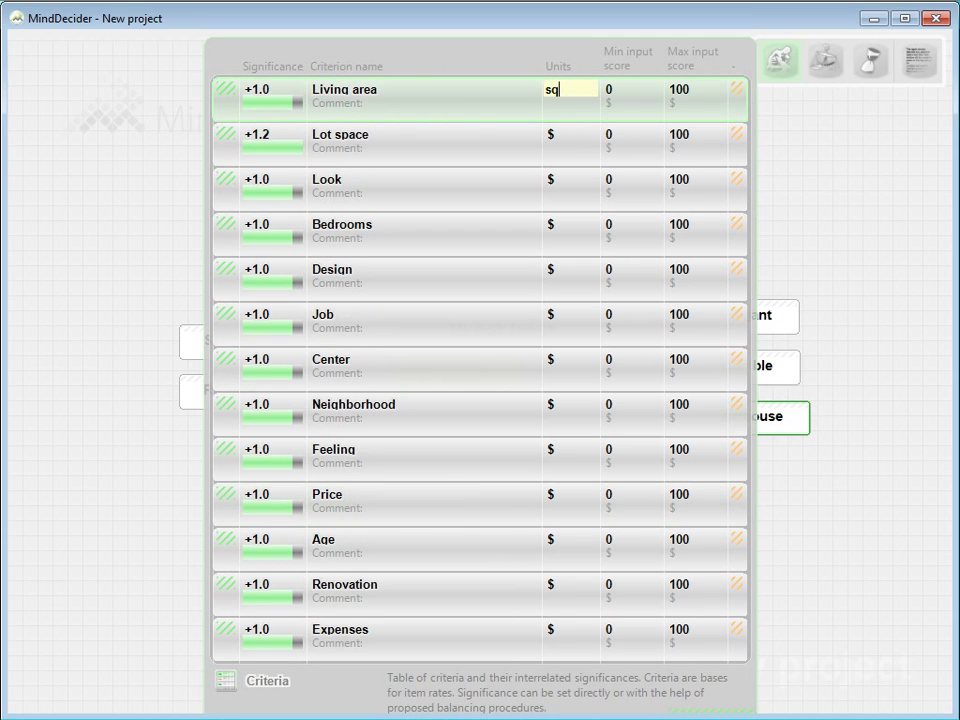
{"action": "type", "text": ".ft"}
{"action": "key", "text": "Return"}
{"action": "type", "text": "acres"}
{"action": "key", "text": "Return"}
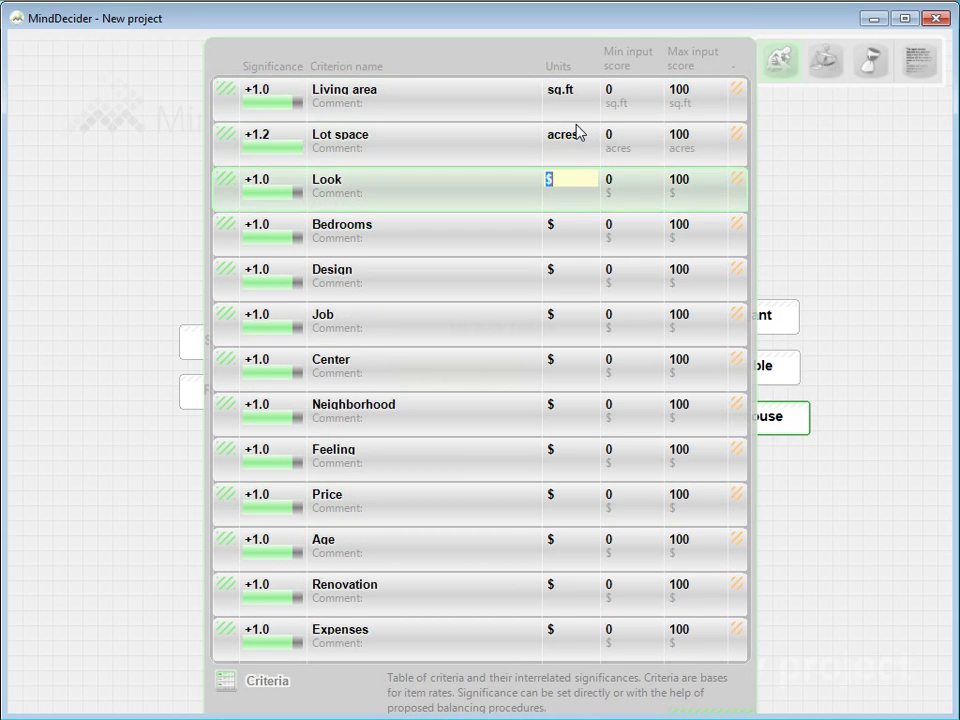
Set Look's unit to points and comment Lot space with 'Area of lot in acres'.
{"action": "right_click", "coordinate": [566, 184]}
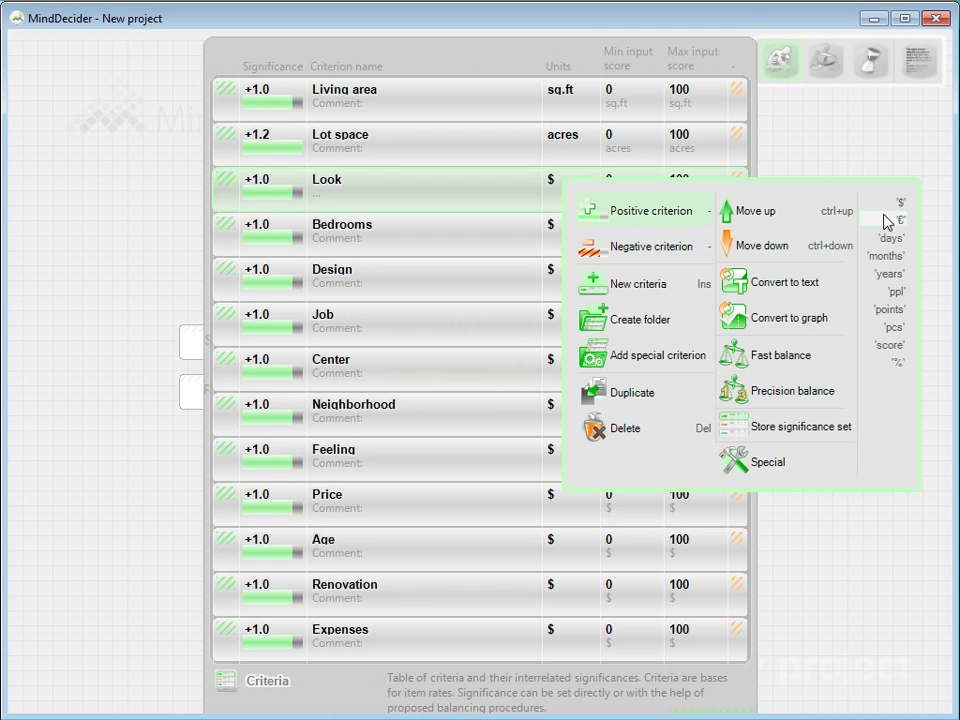
{"action": "left_click", "coordinate": [890, 310]}
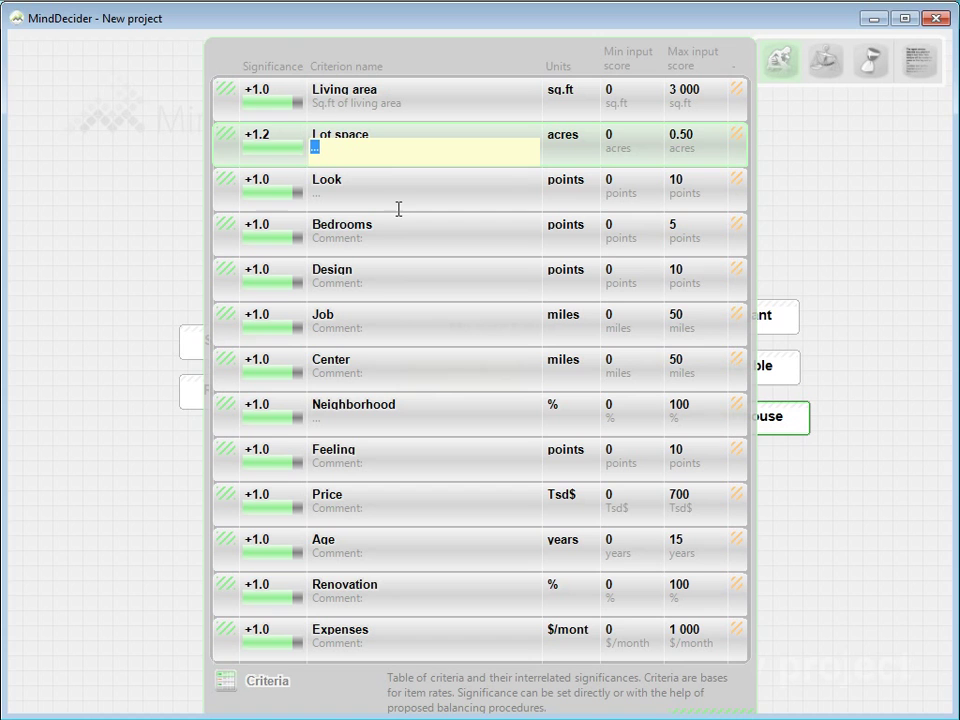
{"action": "type", "text": "Area of lot in a"}
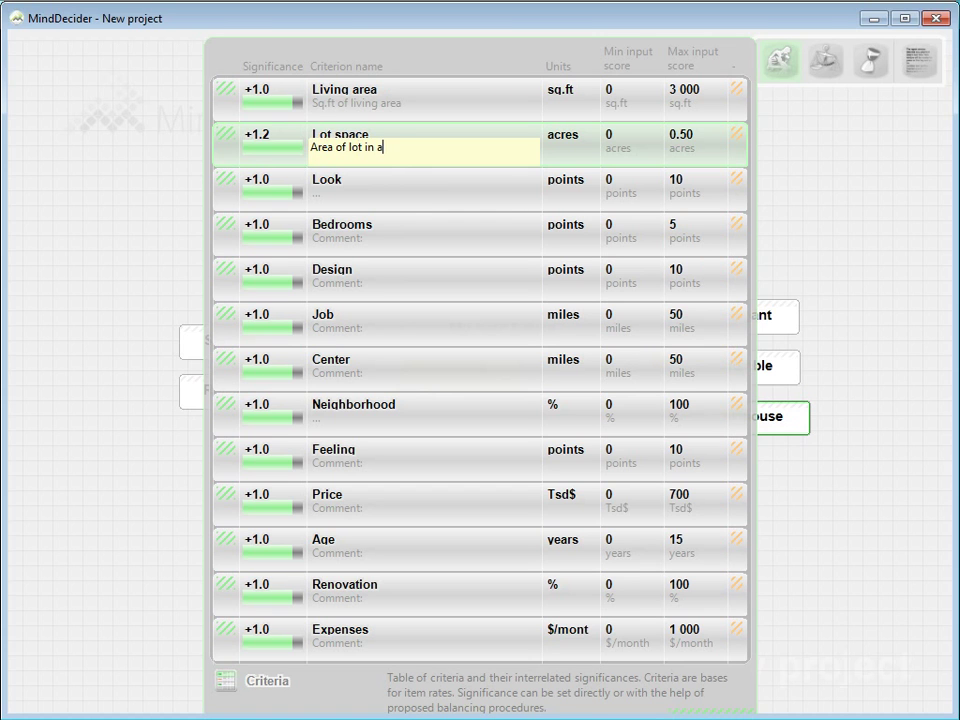
{"action": "type", "text": "cres"}
{"action": "left_click", "coordinate": [392, 60]}
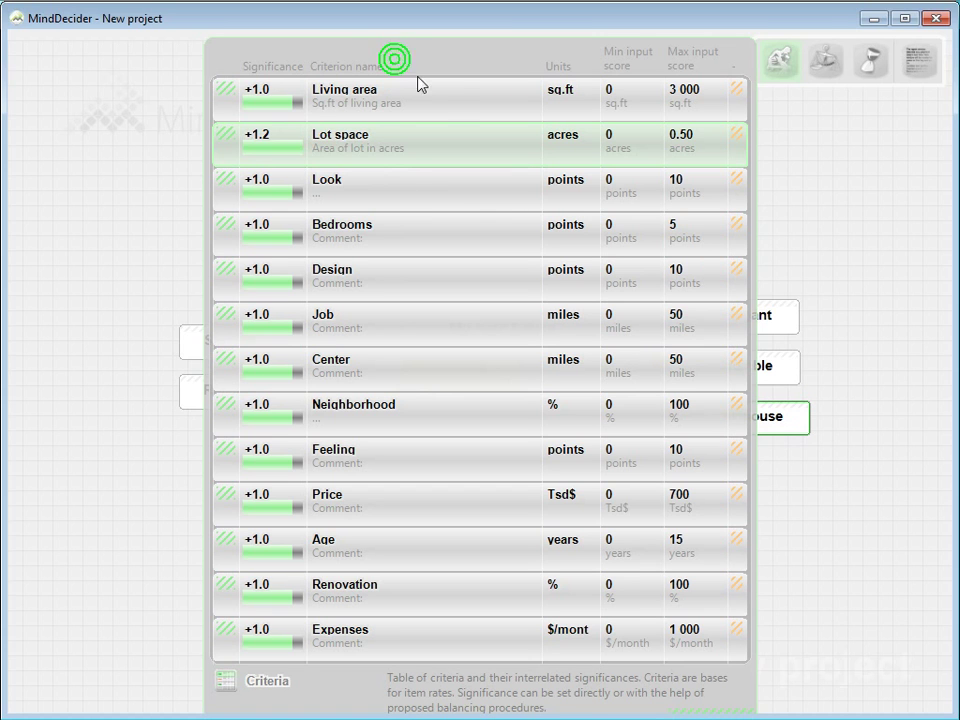
Set Living area's significance to +2.0, keeping Lot space at +1.2.
{"action": "left_click", "coordinate": [255, 90]}
{"action": "type", "text": "2"}
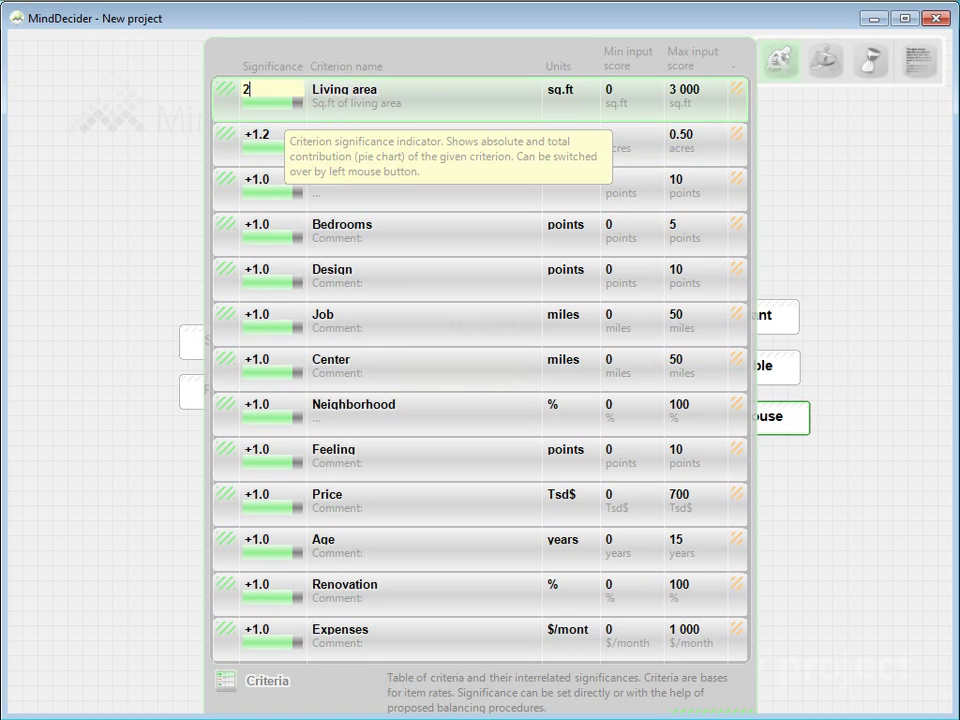
{"action": "key", "text": "Return"}
{"action": "left_click", "coordinate": [276, 104]}
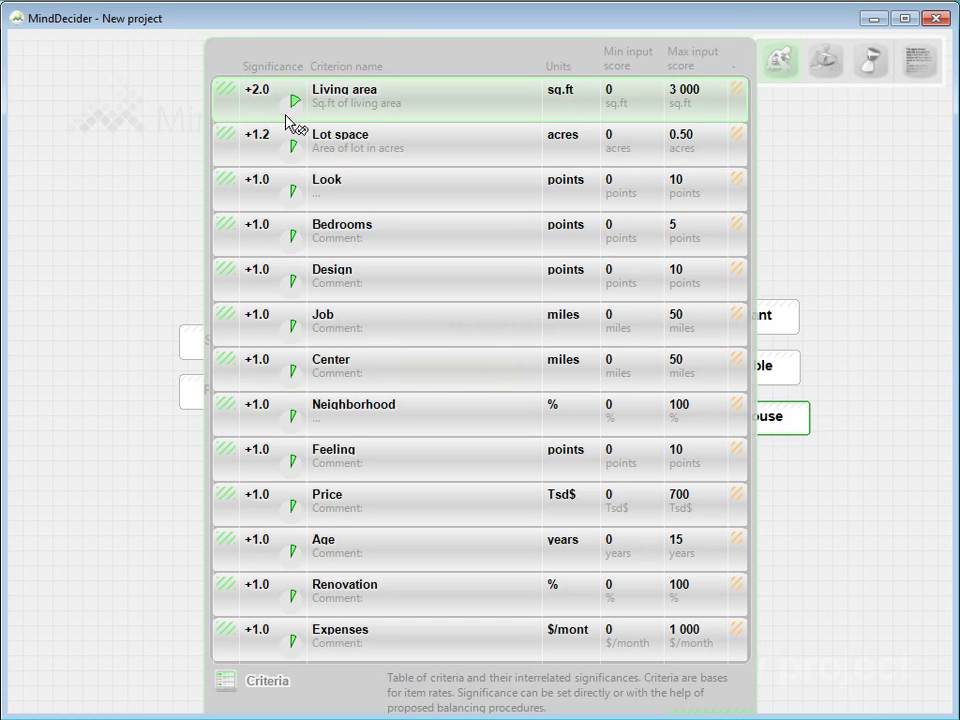
{"action": "left_click", "coordinate": [288, 105]}
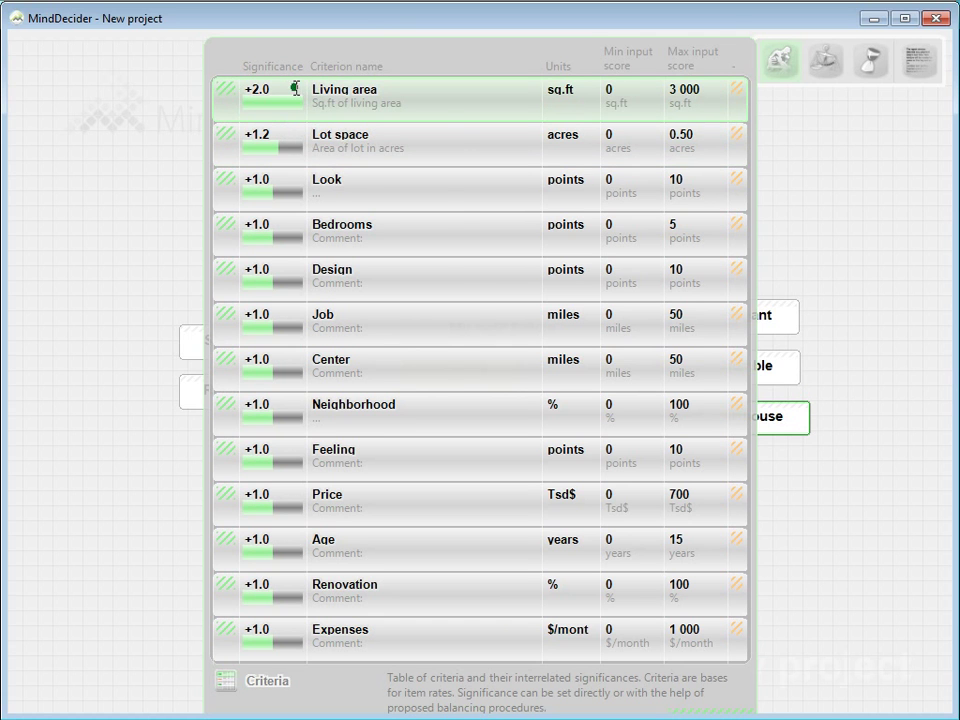
Run quick criteria balancing, answering every pairwise comparison until balancing completes.
{"action": "right_click", "coordinate": [314, 90]}
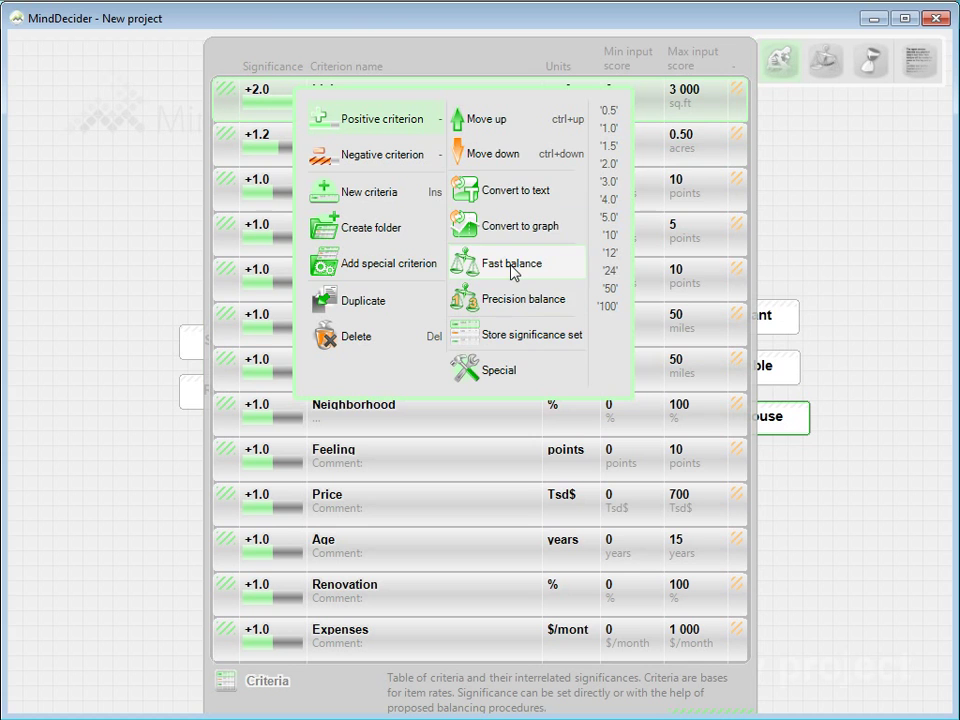
{"action": "left_click", "coordinate": [511, 266]}
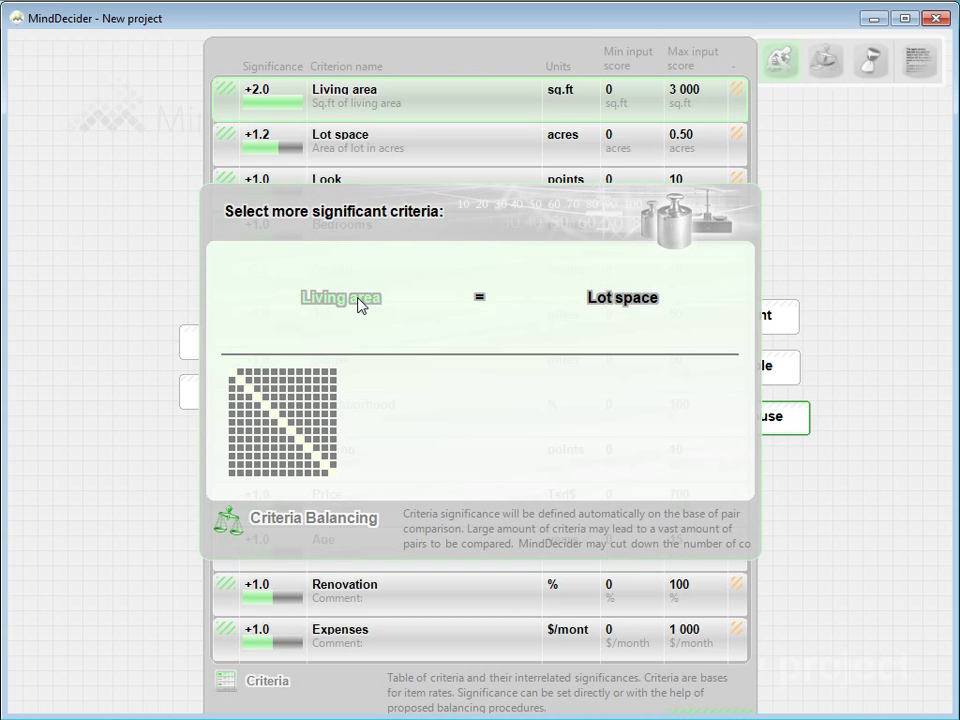
{"action": "left_click", "coordinate": [360, 305]}
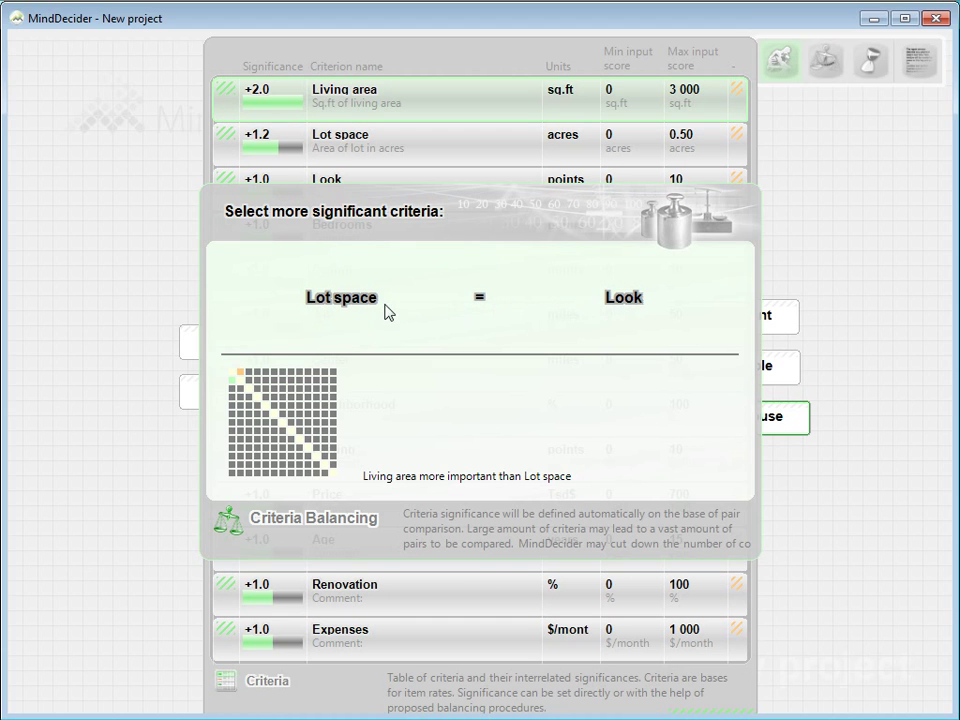
{"action": "left_click", "coordinate": [610, 300]}
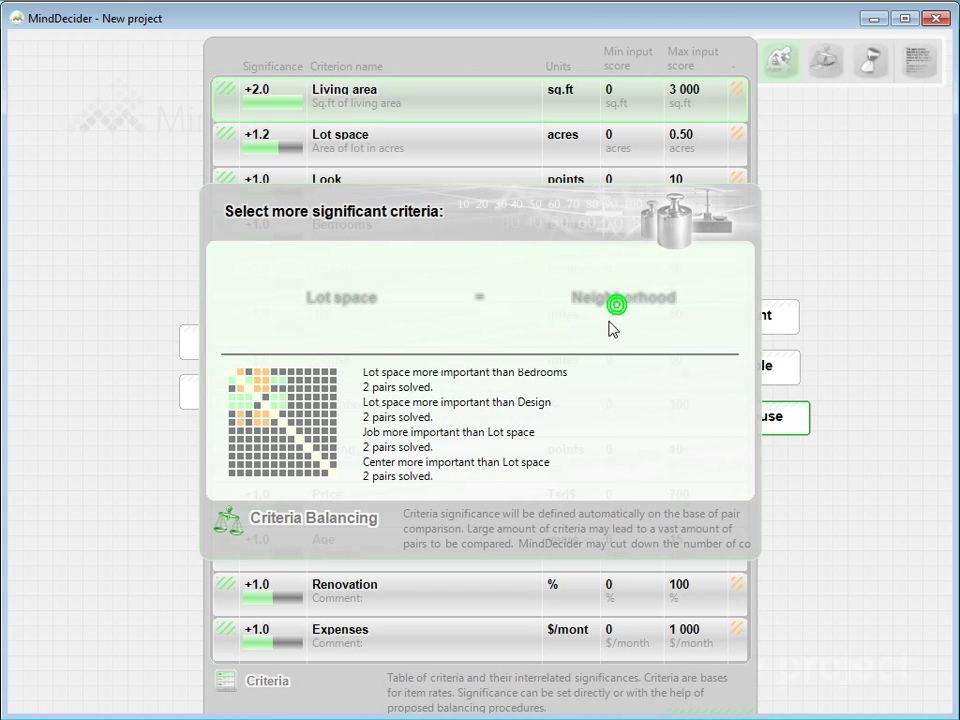
{"action": "left_click", "coordinate": [368, 316]}
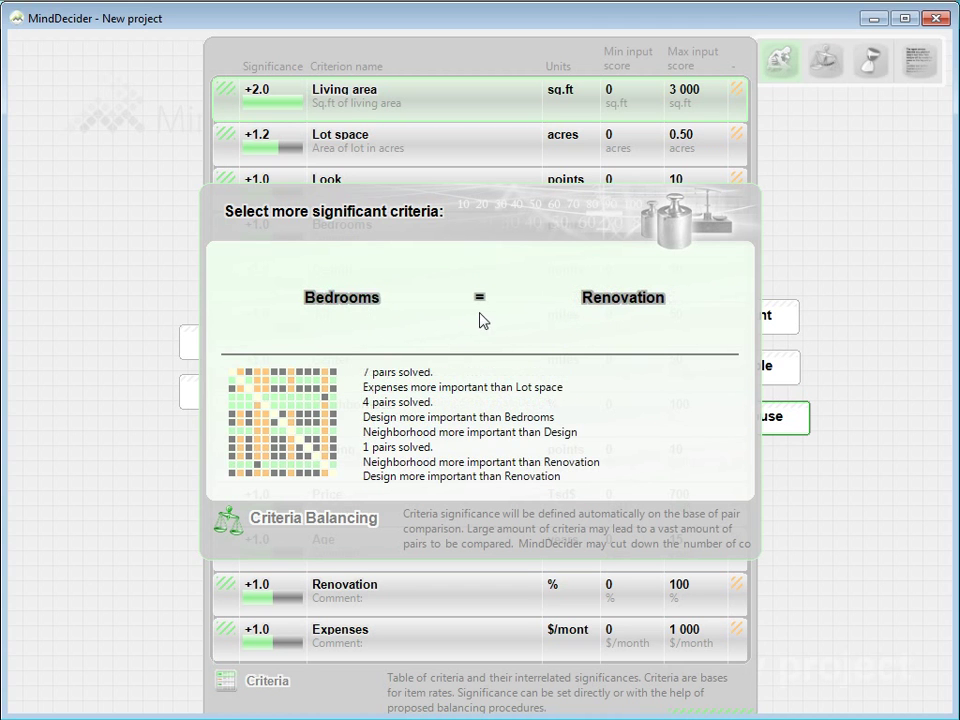
{"action": "left_click", "coordinate": [481, 318]}
{"action": "left_click", "coordinate": [333, 305]}
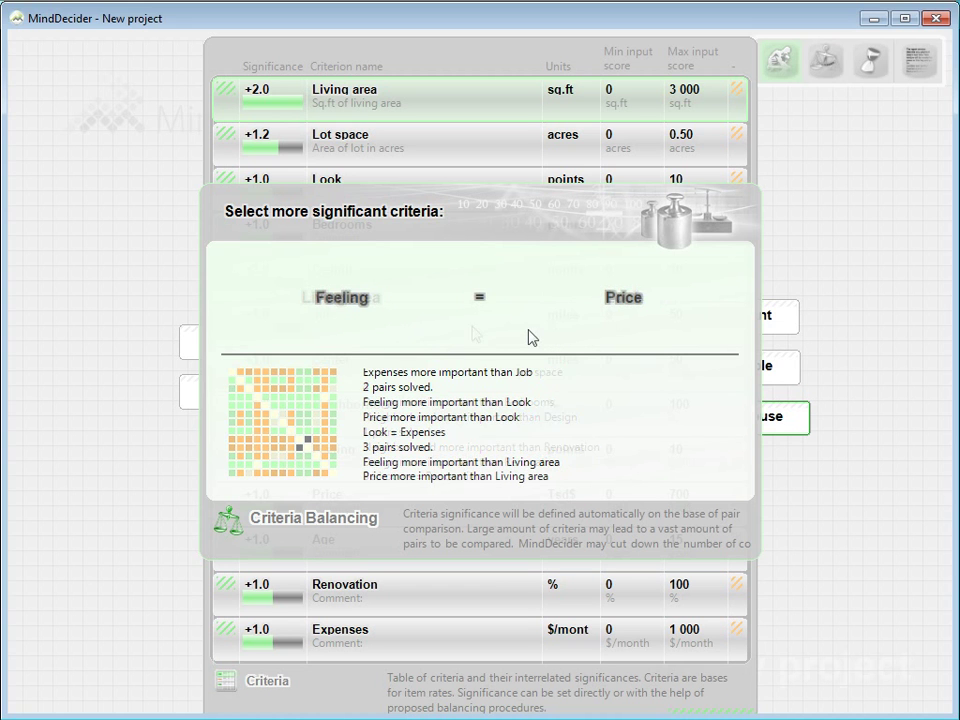
{"action": "left_click", "coordinate": [625, 299]}
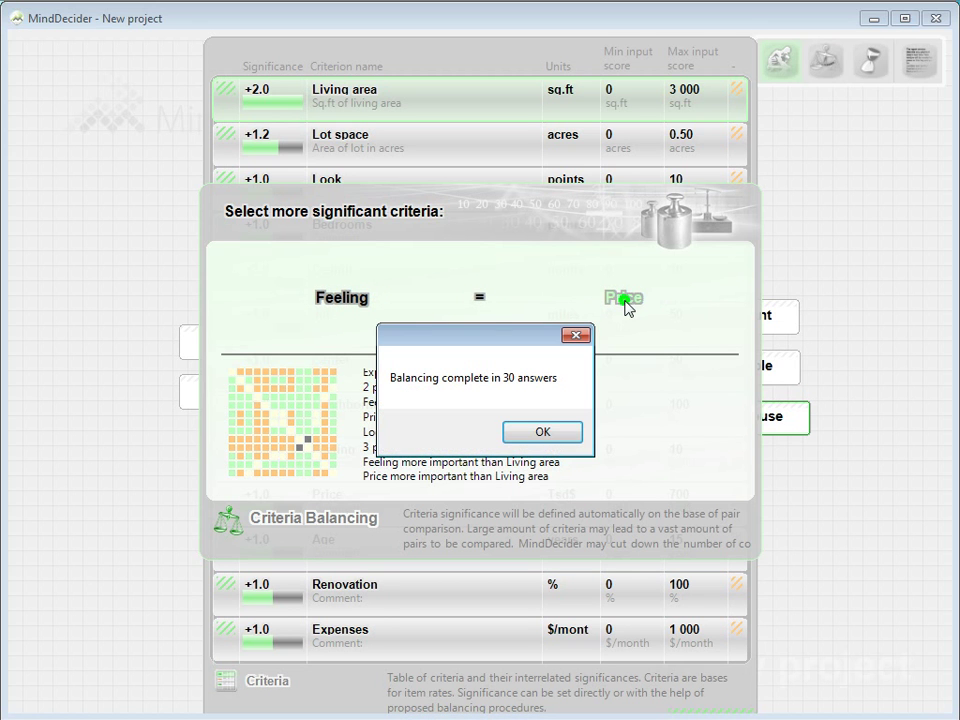
{"action": "left_click", "coordinate": [548, 432]}
{"action": "scroll", "coordinate": [490, 215], "scroll_direction": "down", "scroll_amount": 2}
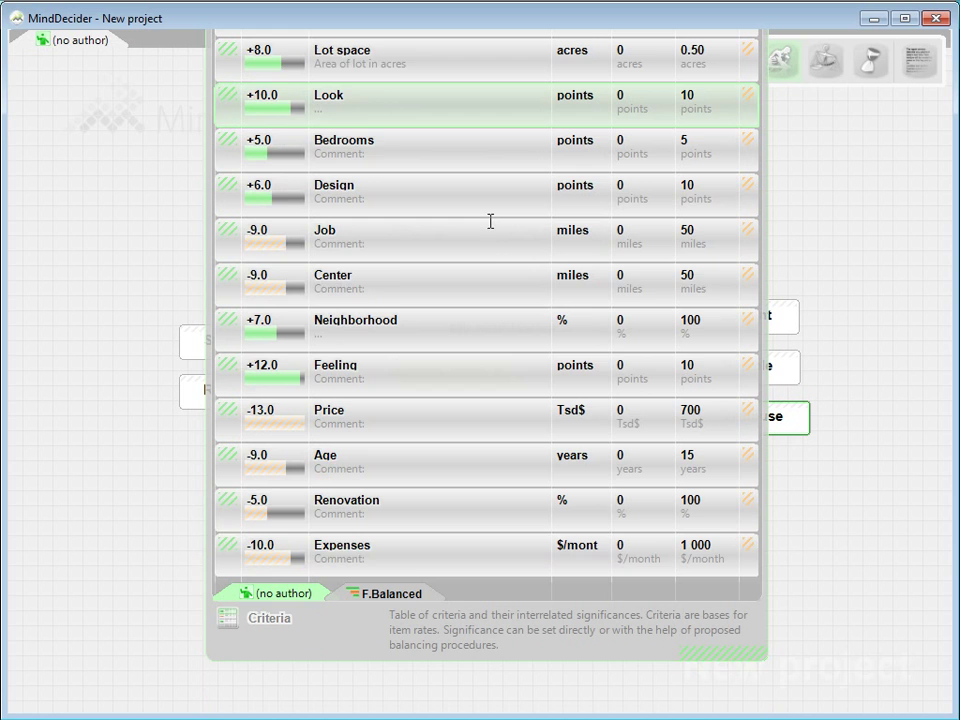
{"action": "scroll", "coordinate": [495, 250], "scroll_direction": "down", "scroll_amount": 1}
{"action": "scroll", "coordinate": [505, 330], "scroll_direction": "down", "scroll_amount": 1}
{"action": "scroll", "coordinate": [508, 426], "scroll_direction": "up", "scroll_amount": 3}
{"action": "scroll", "coordinate": [508, 426], "scroll_direction": "up", "scroll_amount": 2}
{"action": "scroll", "coordinate": [508, 426], "scroll_direction": "up", "scroll_amount": 3}
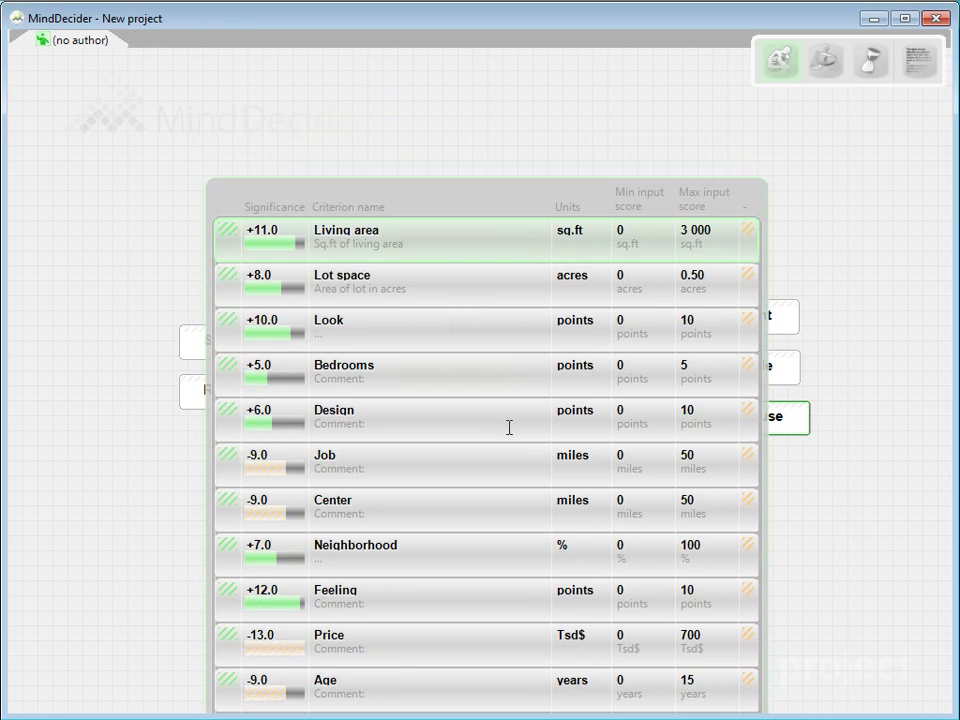
Close the criteria table, enter Estimation mode, and lay the options in a row under My new house.
{"action": "left_click", "coordinate": [497, 143]}
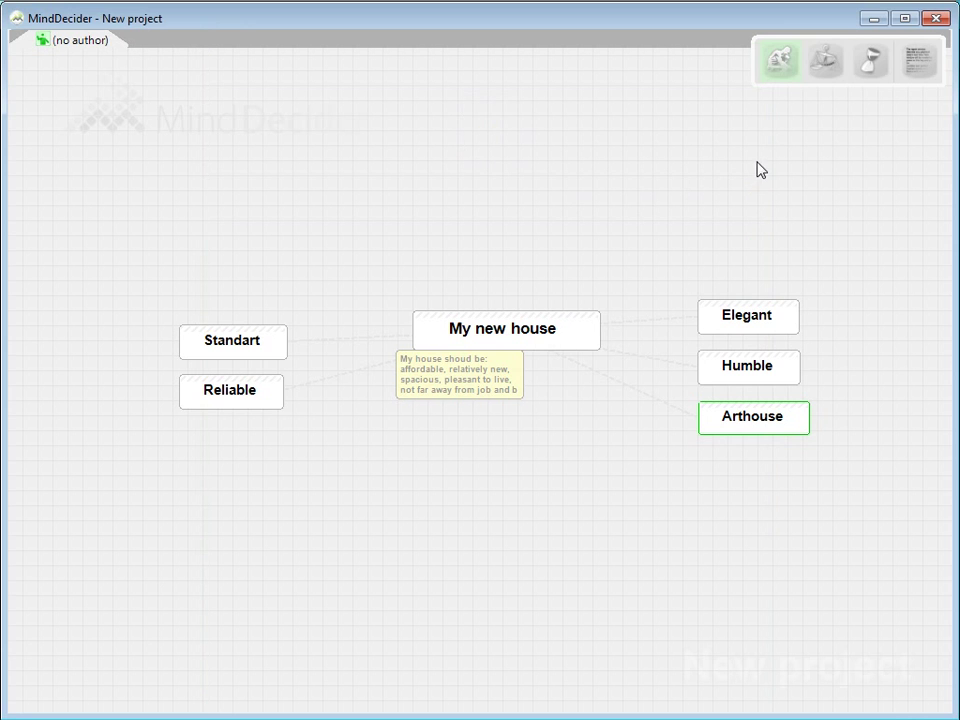
{"action": "left_click", "coordinate": [828, 63]}
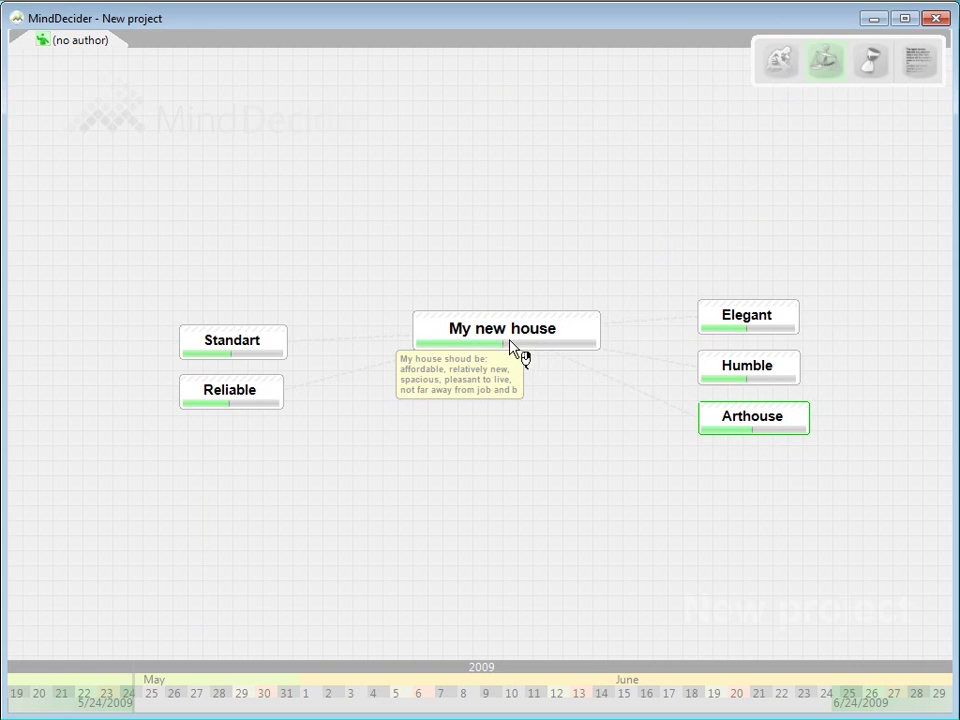
{"action": "right_click", "coordinate": [576, 333]}
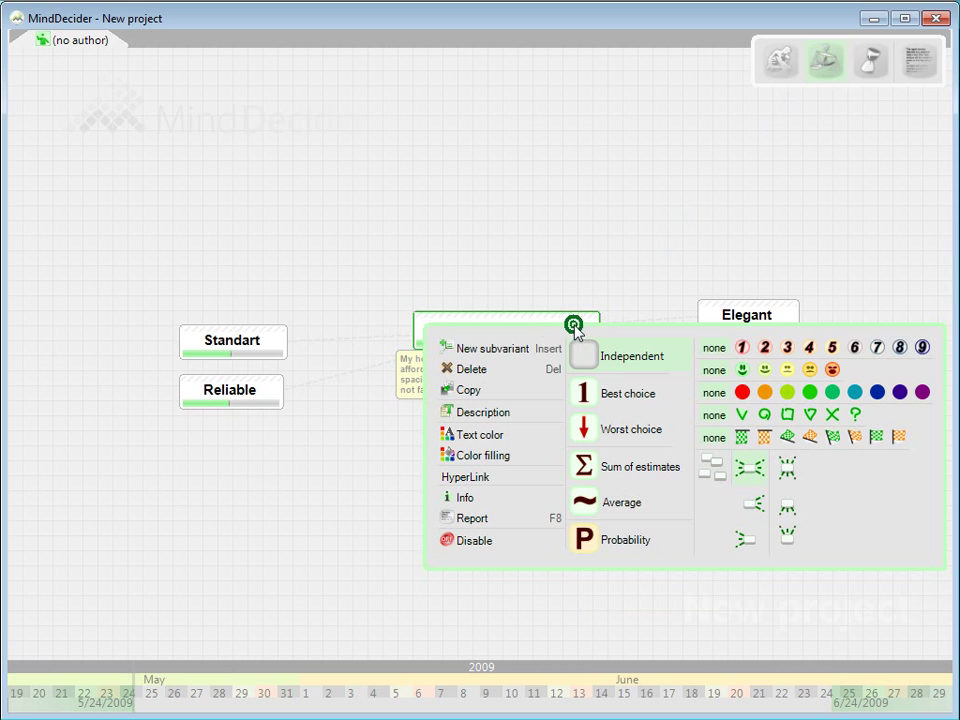
{"action": "left_click", "coordinate": [786, 511]}
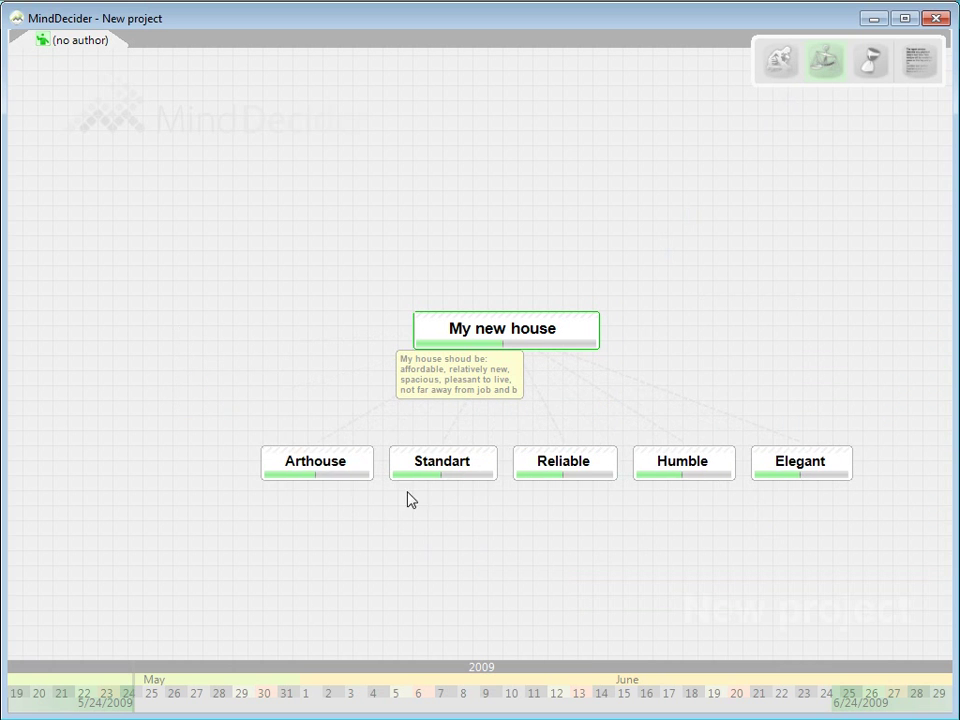
Reorder the row as Standart, Reliable, Elegant, Humble, Arthouse.
{"action": "left_click_drag", "start_coordinate": [485, 465], "coordinate": [212, 466]}
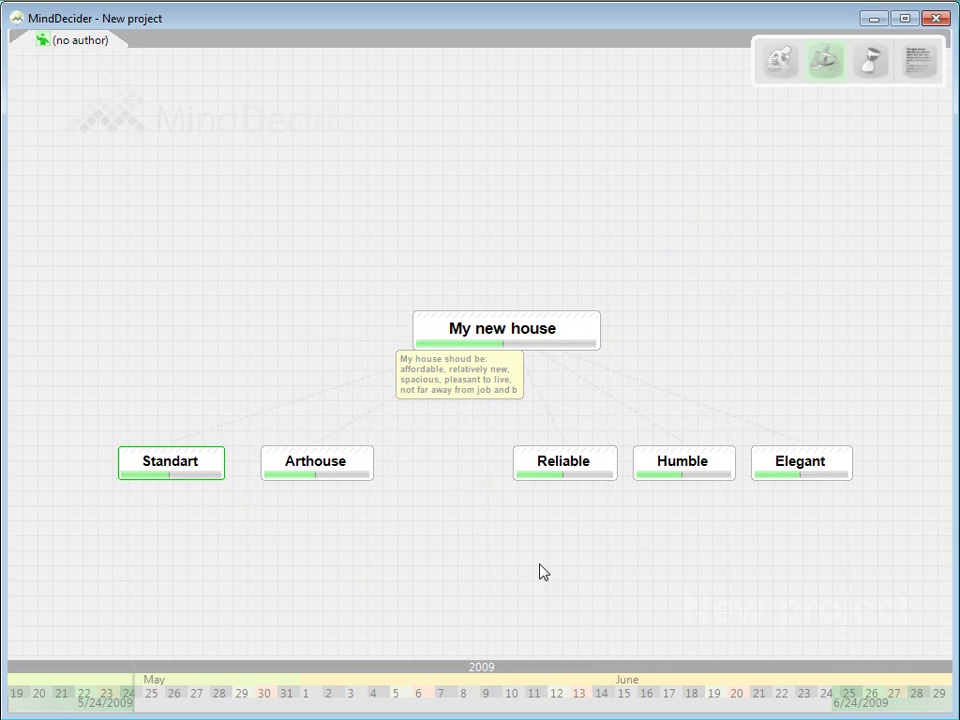
{"action": "left_click_drag", "start_coordinate": [613, 467], "coordinate": [253, 467]}
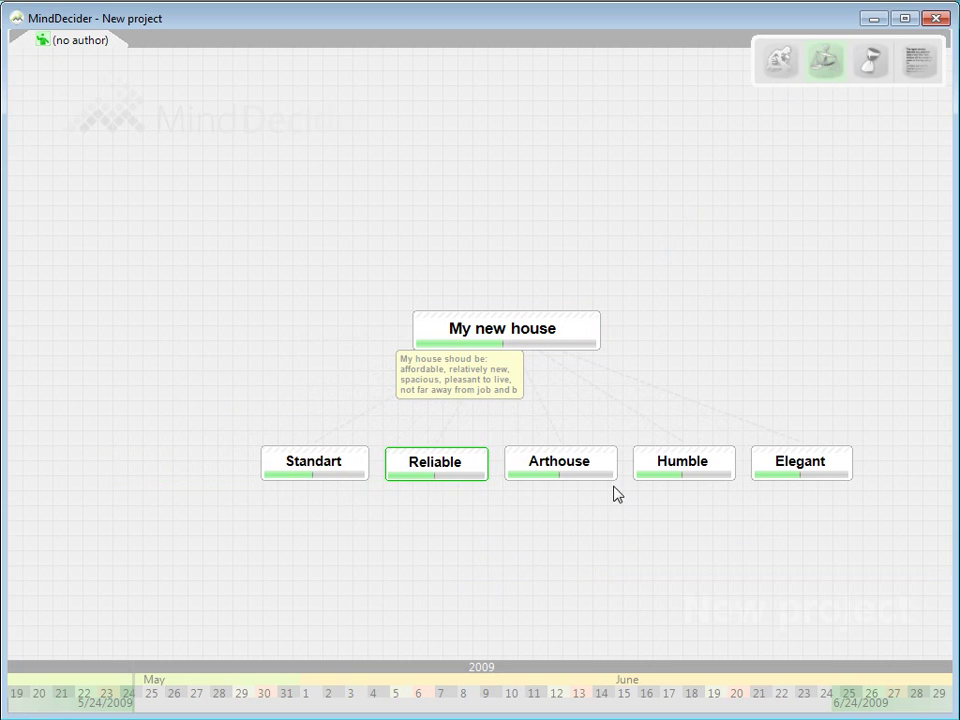
{"action": "left_click_drag", "start_coordinate": [842, 466], "coordinate": [502, 466]}
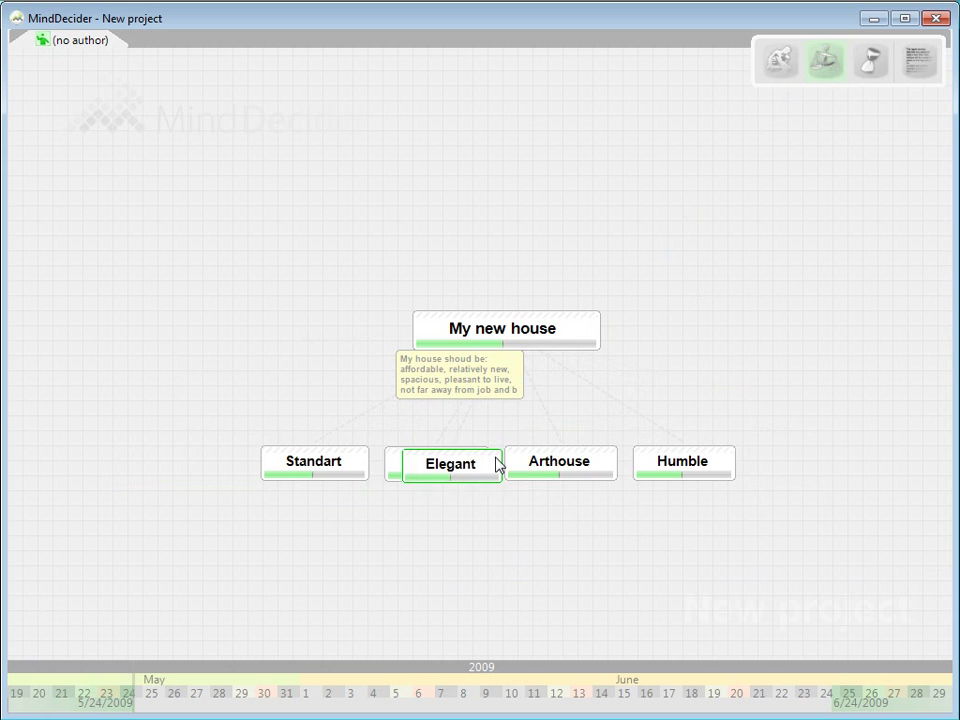
{"action": "left_click_drag", "start_coordinate": [828, 468], "coordinate": [616, 473]}
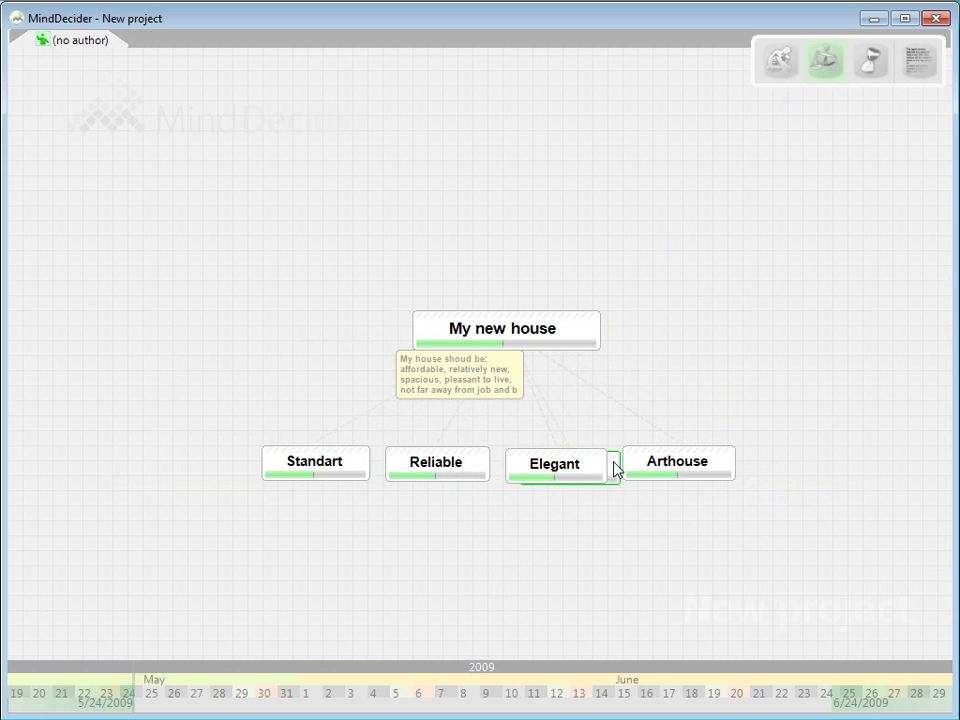
Show criteria lists under every option and set Standart's Living area estimate to 2,700.
{"action": "left_click_drag", "start_coordinate": [836, 326], "coordinate": [602, 274]}
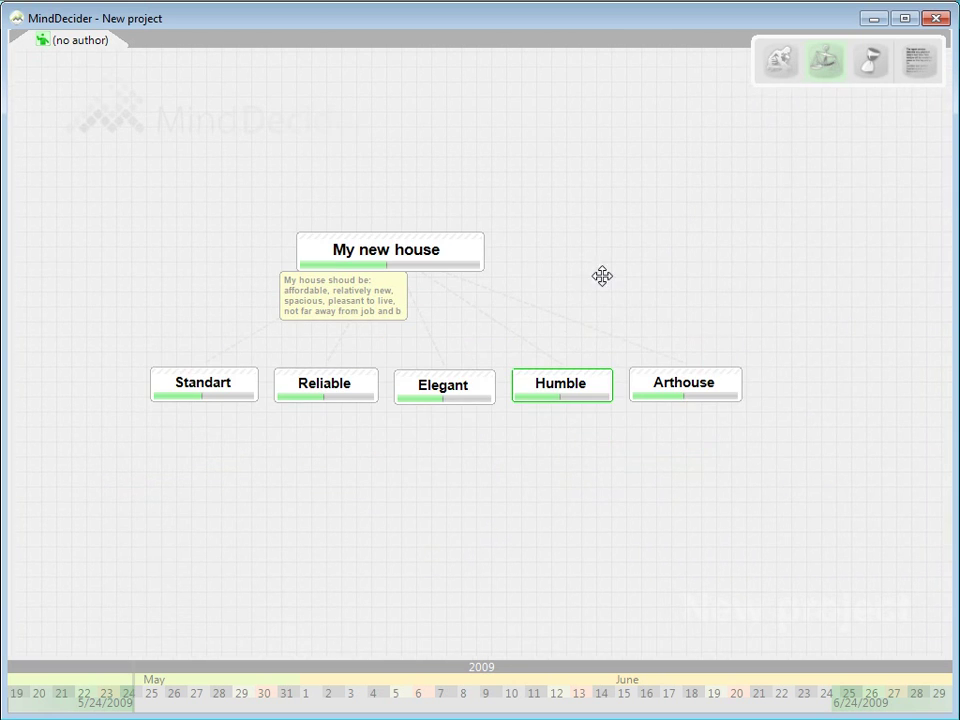
{"action": "left_click", "coordinate": [229, 396]}
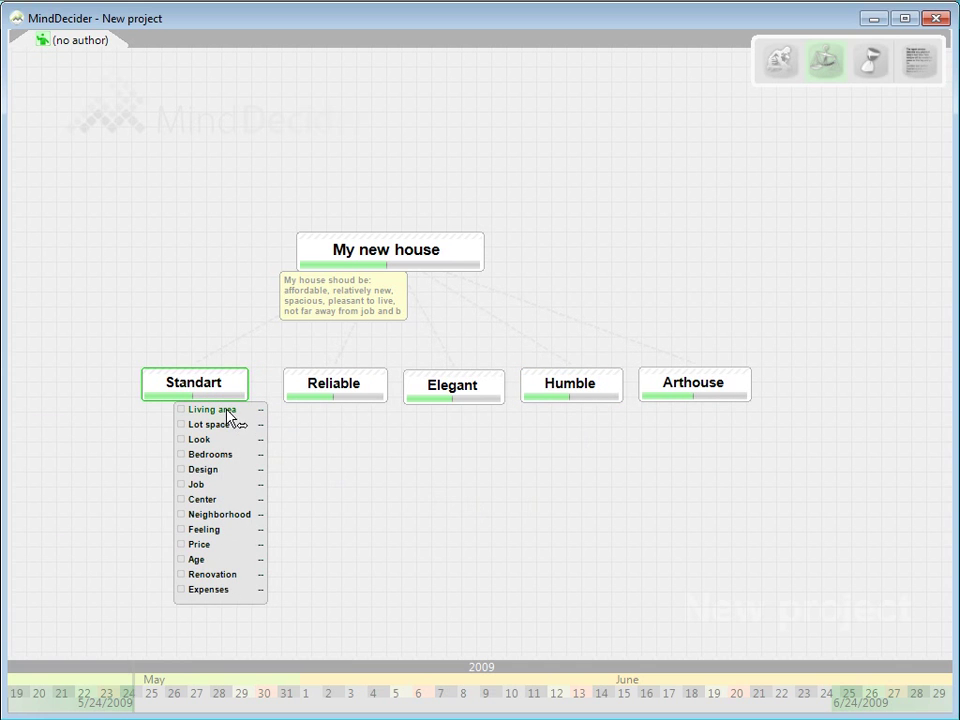
{"action": "left_click", "coordinate": [221, 398]}
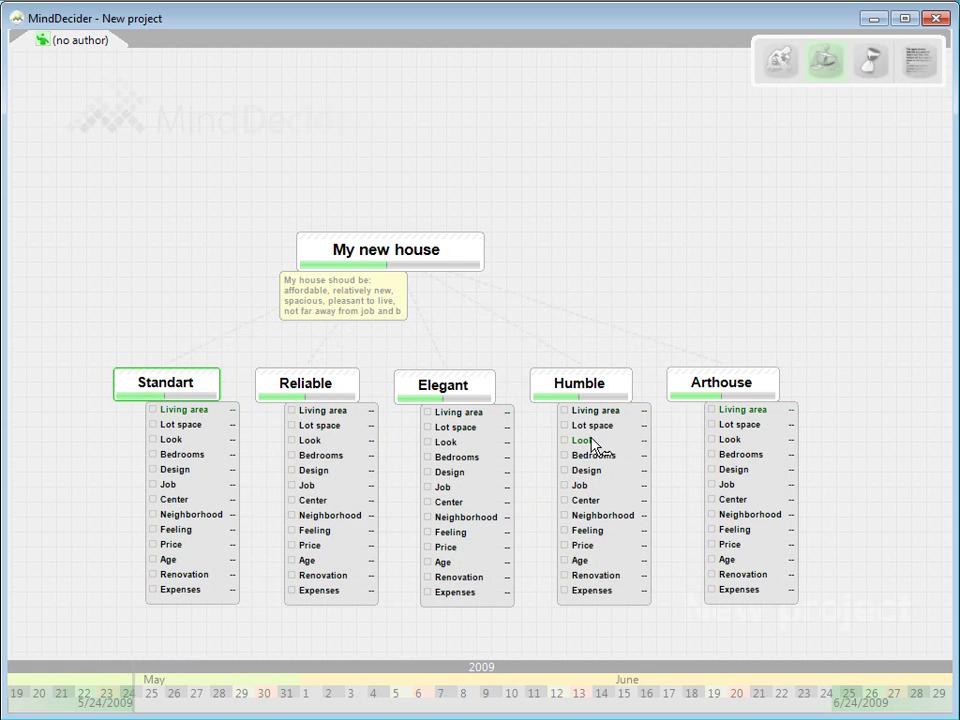
{"action": "scroll", "coordinate": [193, 424], "scroll_direction": "up", "scroll_amount": 3}
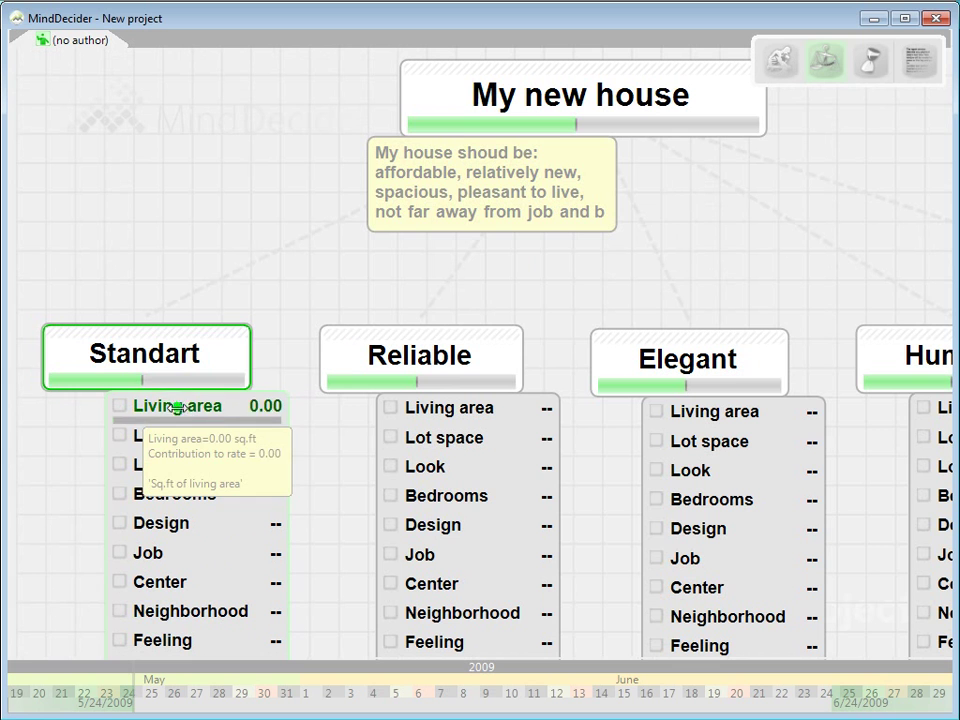
{"action": "left_click_drag", "start_coordinate": [193, 418], "coordinate": [285, 425]}
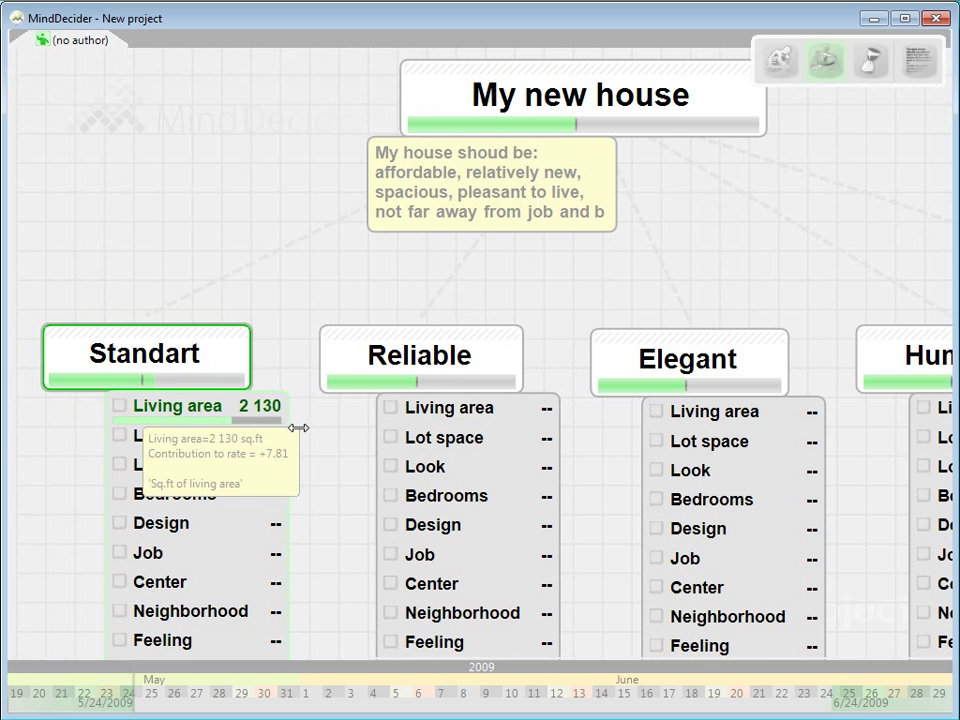
{"action": "left_click_drag", "start_coordinate": [285, 425], "coordinate": [320, 425]}
{"action": "scroll", "coordinate": [320, 425], "scroll_direction": "down", "scroll_amount": 2}
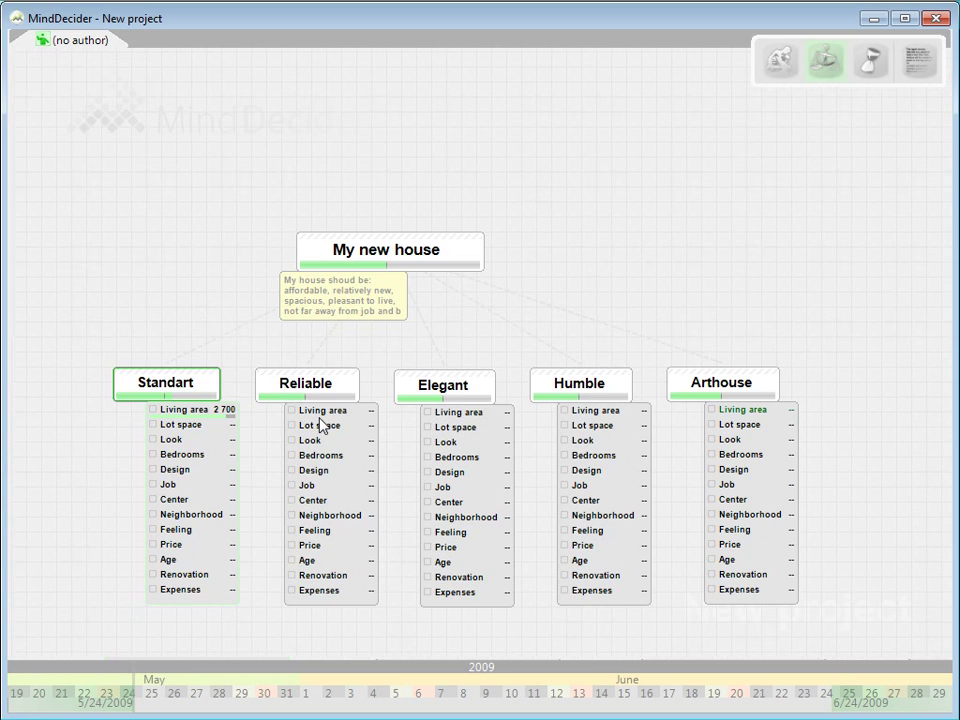
Enter Reliable's Living area as 2,310 and drag Arthouse's slider to 3,000 sq.ft.
{"action": "double_click", "coordinate": [330, 418]}
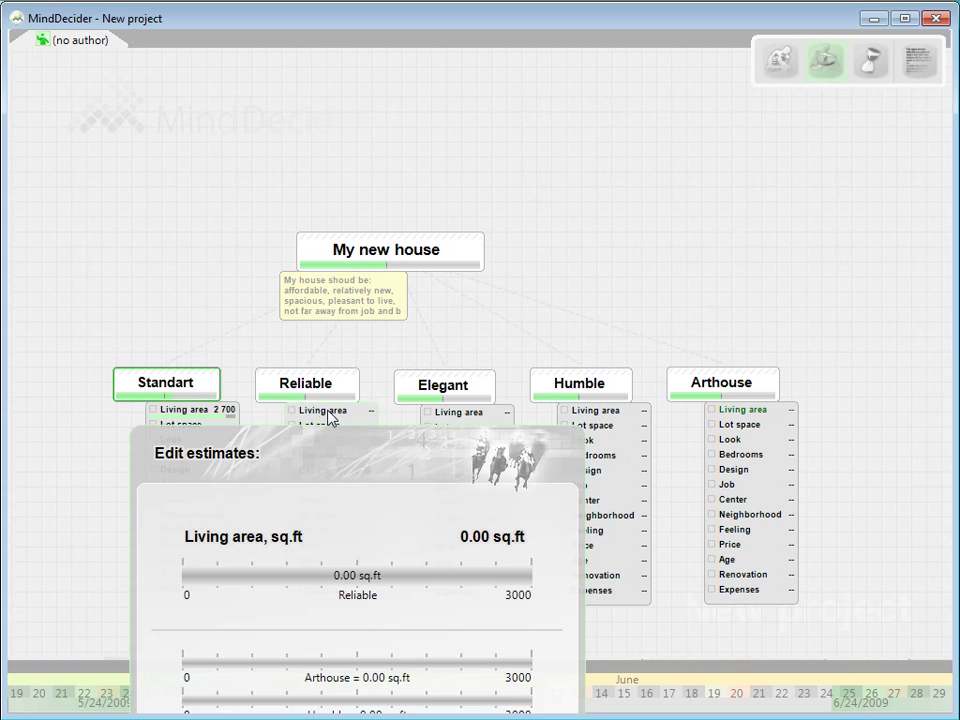
{"action": "left_click", "coordinate": [480, 386]}
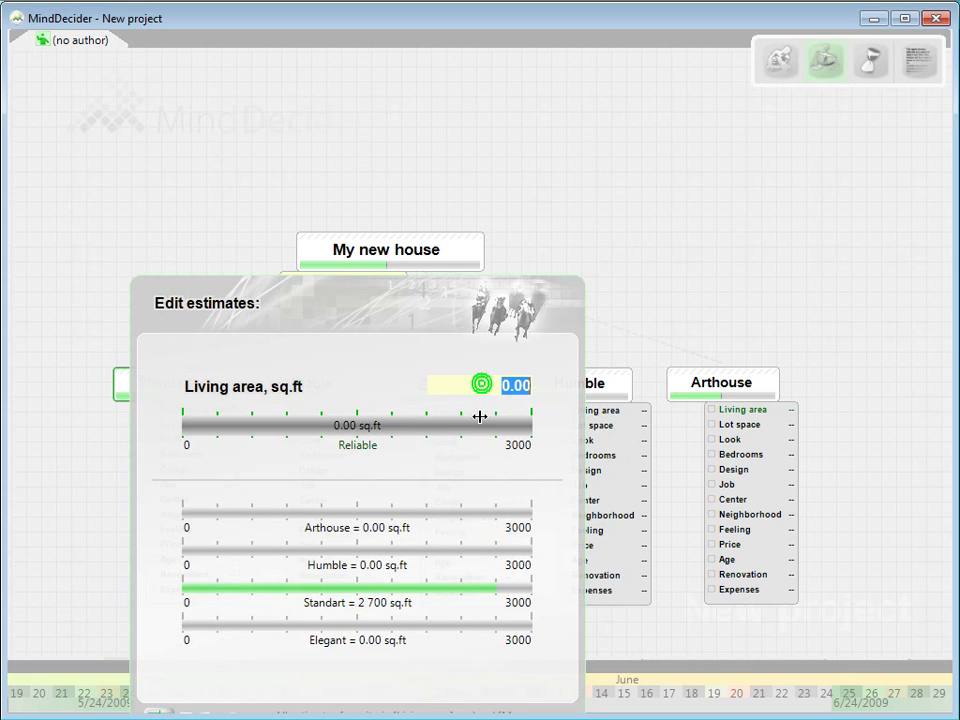
{"action": "type", "text": "2310"}
{"action": "key", "text": "Return"}
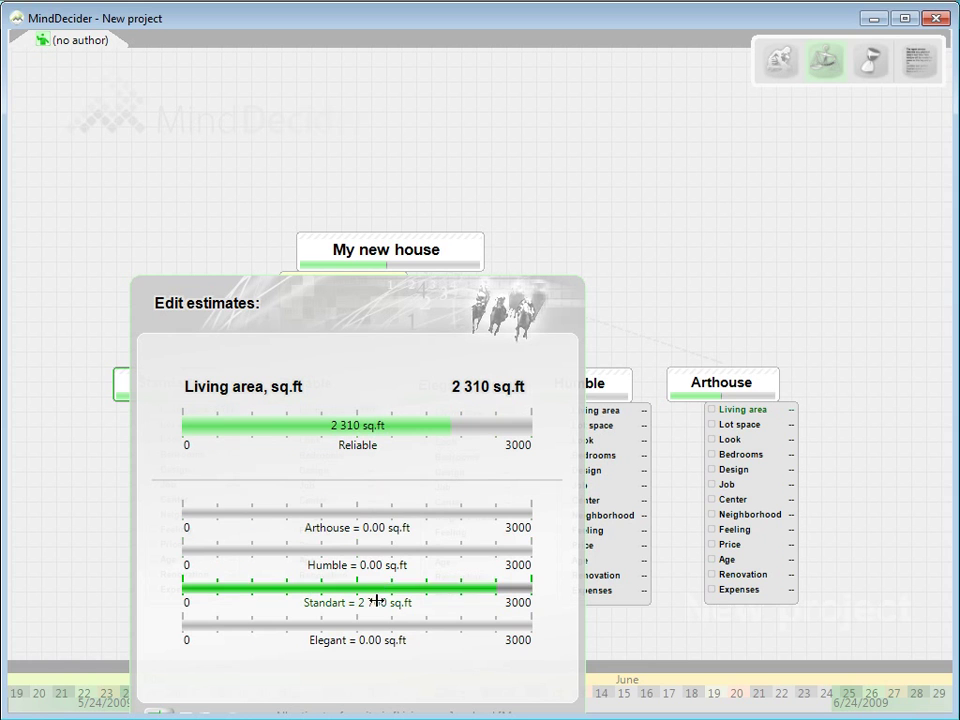
{"action": "left_click", "coordinate": [206, 516]}
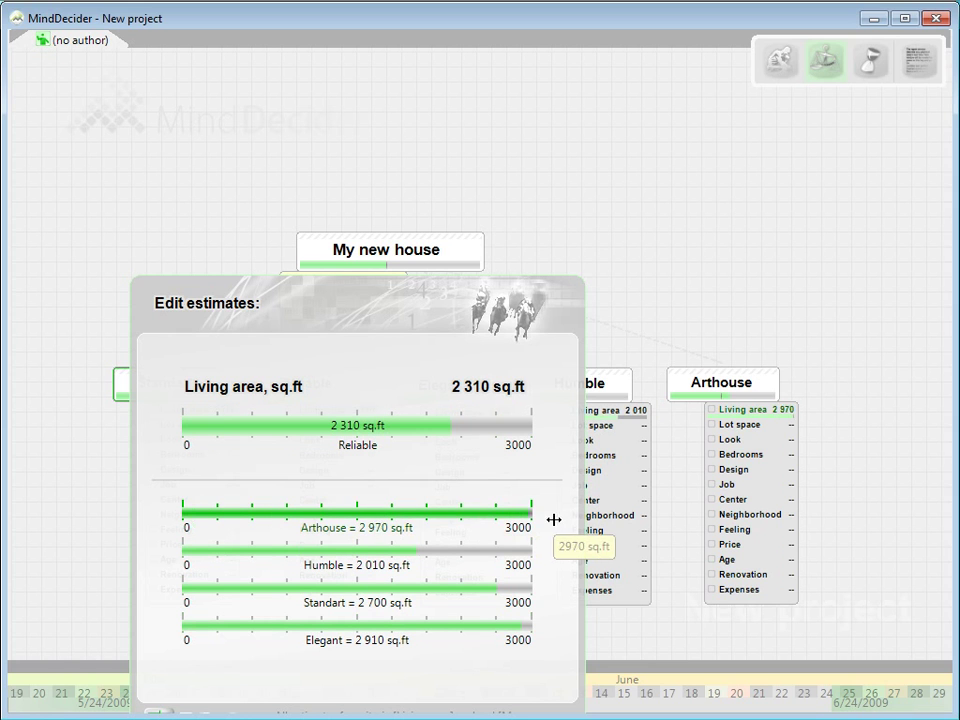
{"action": "left_click_drag", "start_coordinate": [233, 516], "coordinate": [561, 527]}
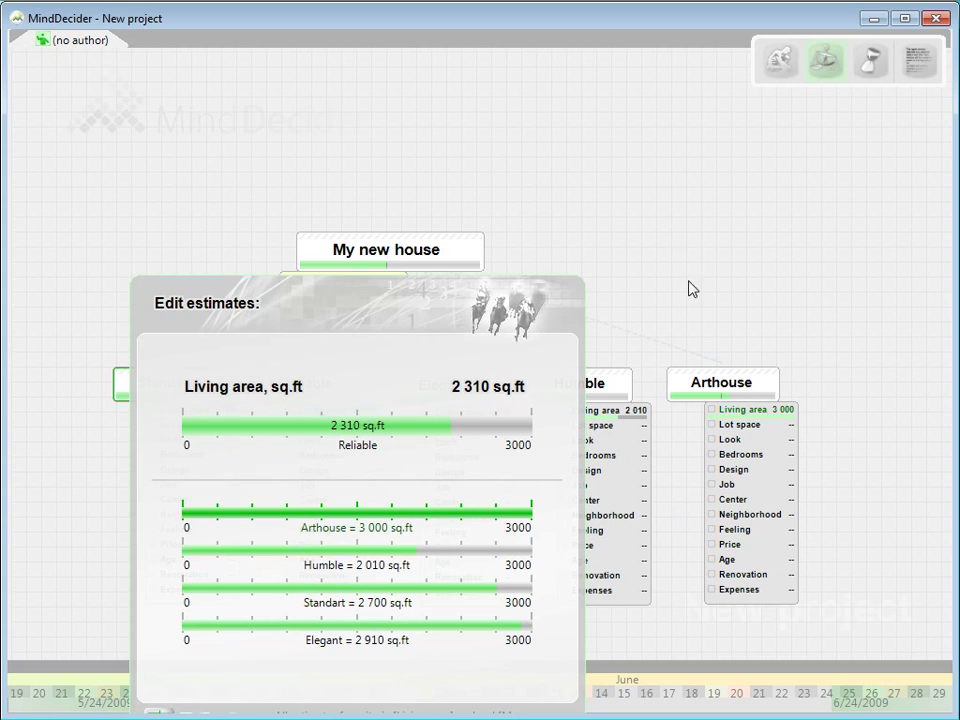
{"action": "left_click", "coordinate": [664, 238]}
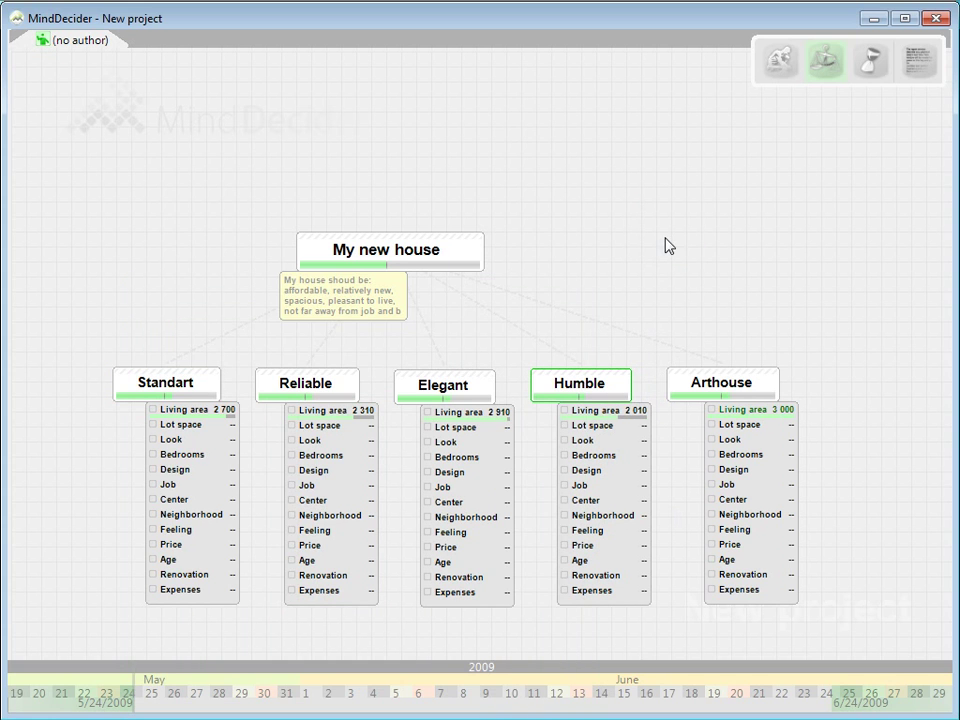
Drag Humble's Lot space slider in Item estimates to 0.19 acres.
{"action": "left_click", "coordinate": [597, 428]}
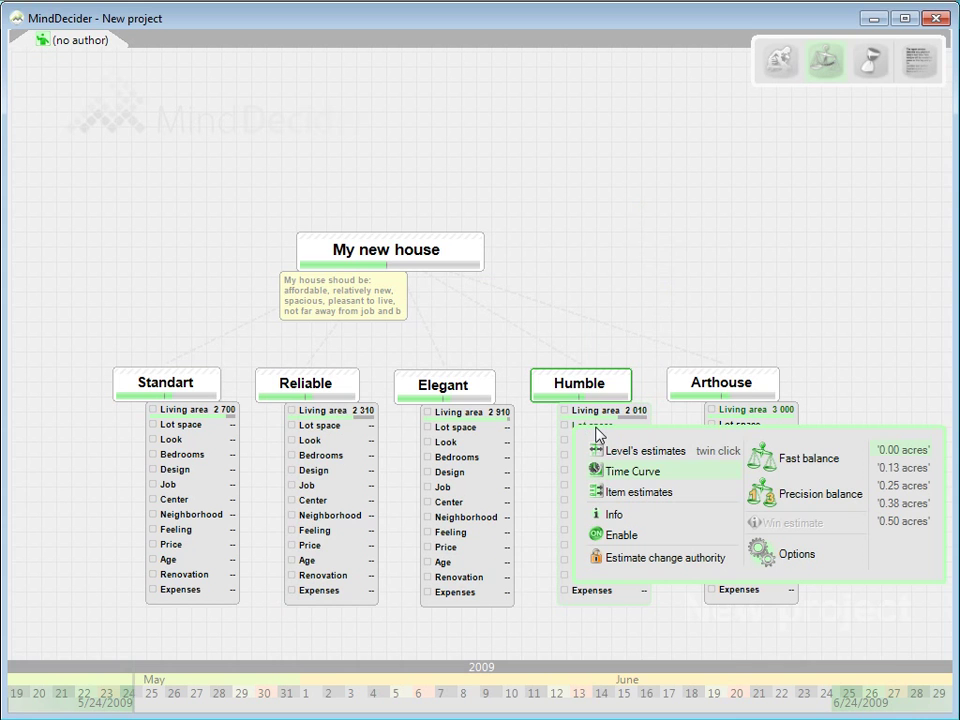
{"action": "left_click", "coordinate": [632, 492]}
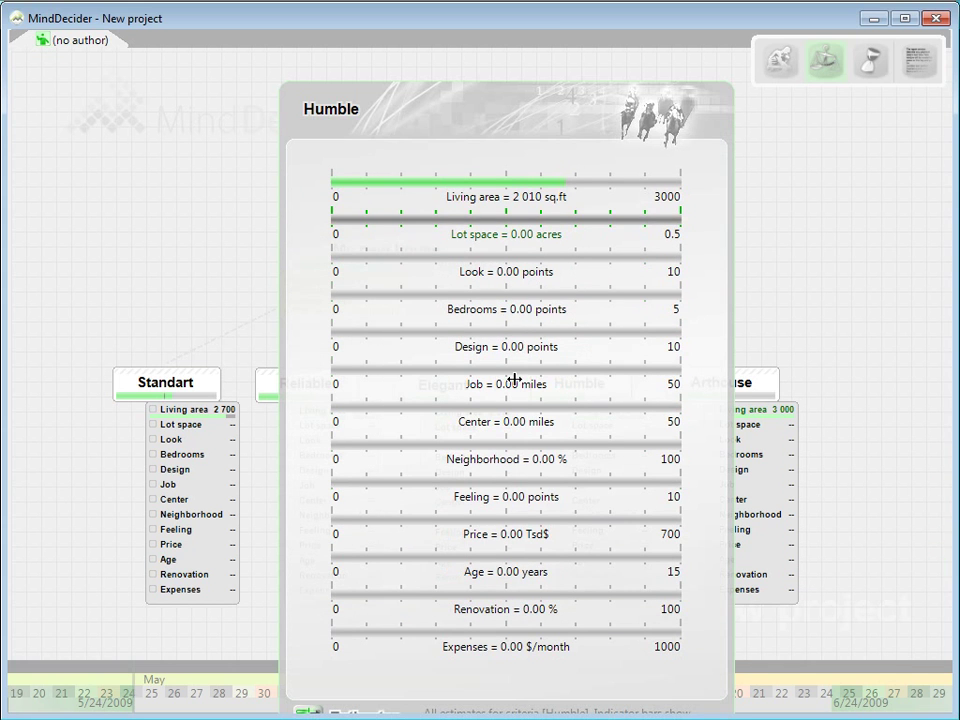
{"action": "mouse_move", "coordinate": [487, 218]}
{"action": "left_mouse_down"}
{"action": "mouse_move", "coordinate": [598, 233]}
{"action": "mouse_move", "coordinate": [618, 223]}
{"action": "left_mouse_up"}
{"action": "left_click", "coordinate": [778, 262]}
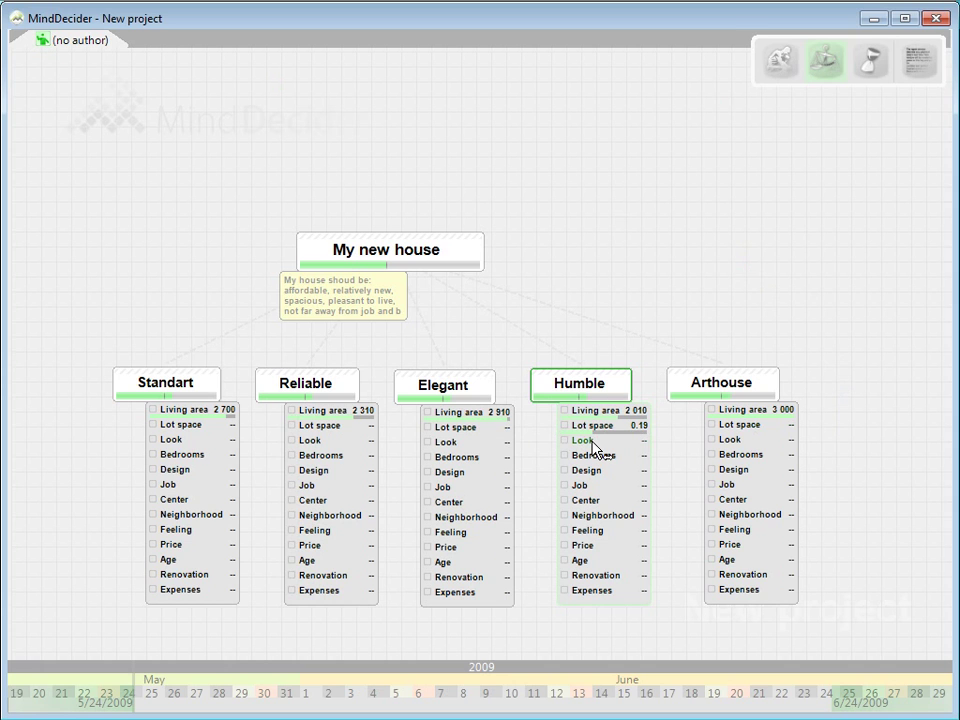
Fast-balance Look pairwise, ranking Arthouse 10, Elegant 8, Standart 6, Reliable 4, Humble 2.
{"action": "left_click", "coordinate": [592, 442]}
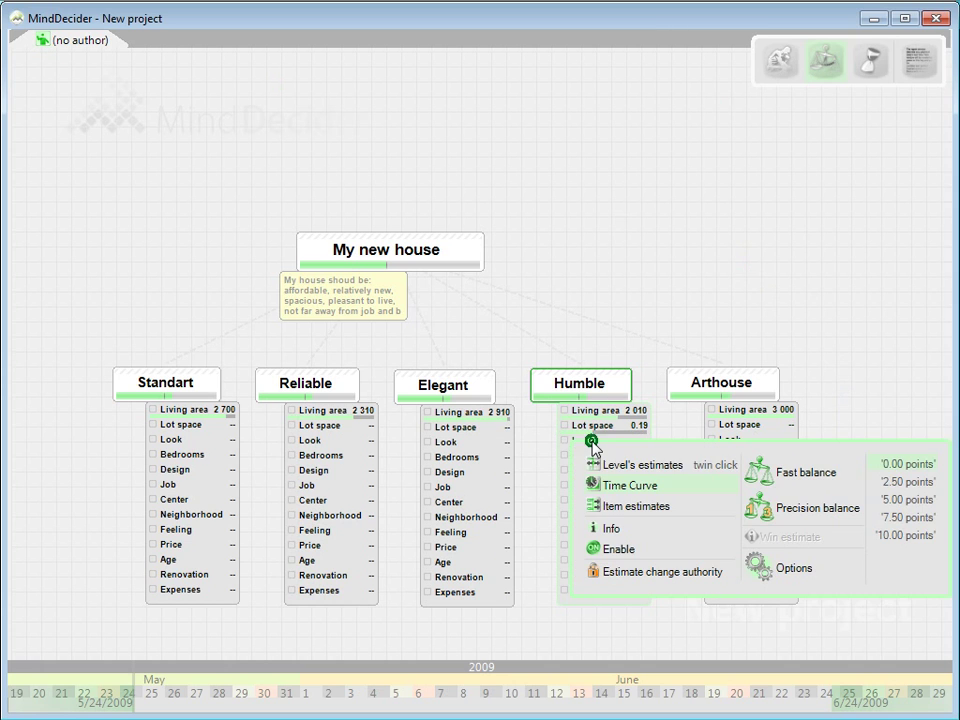
{"action": "left_click", "coordinate": [786, 478]}
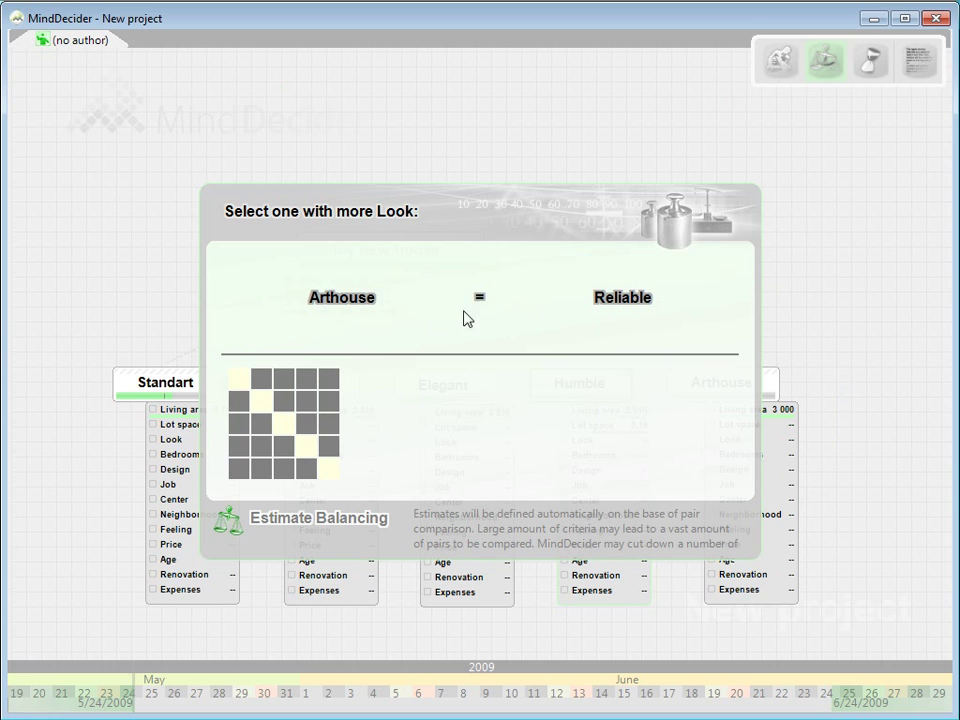
{"action": "left_click", "coordinate": [343, 300]}
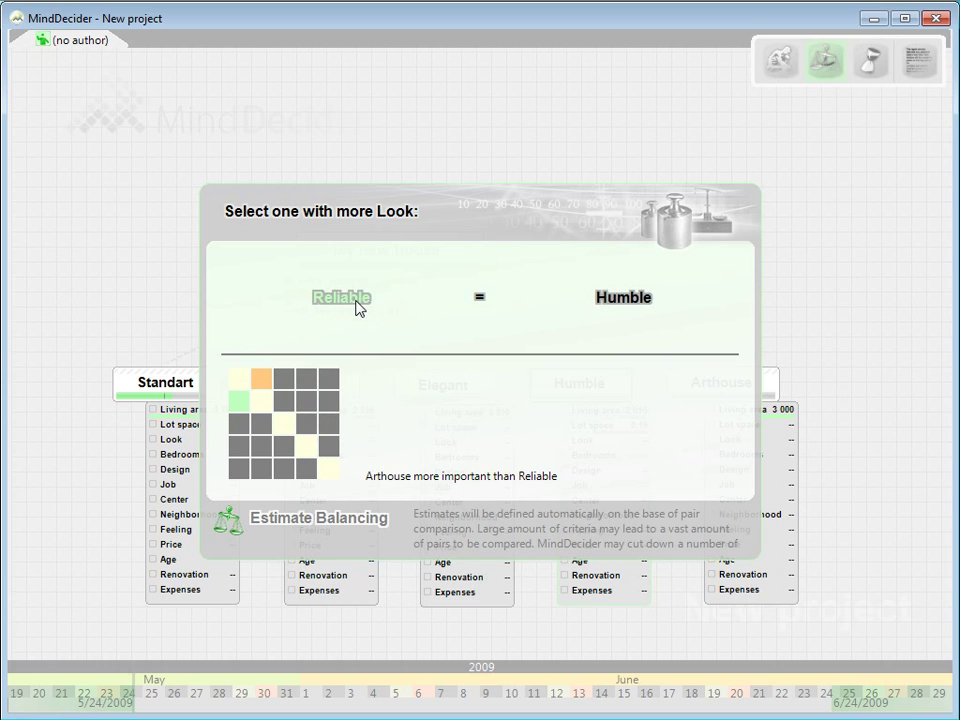
{"action": "left_click", "coordinate": [358, 306]}
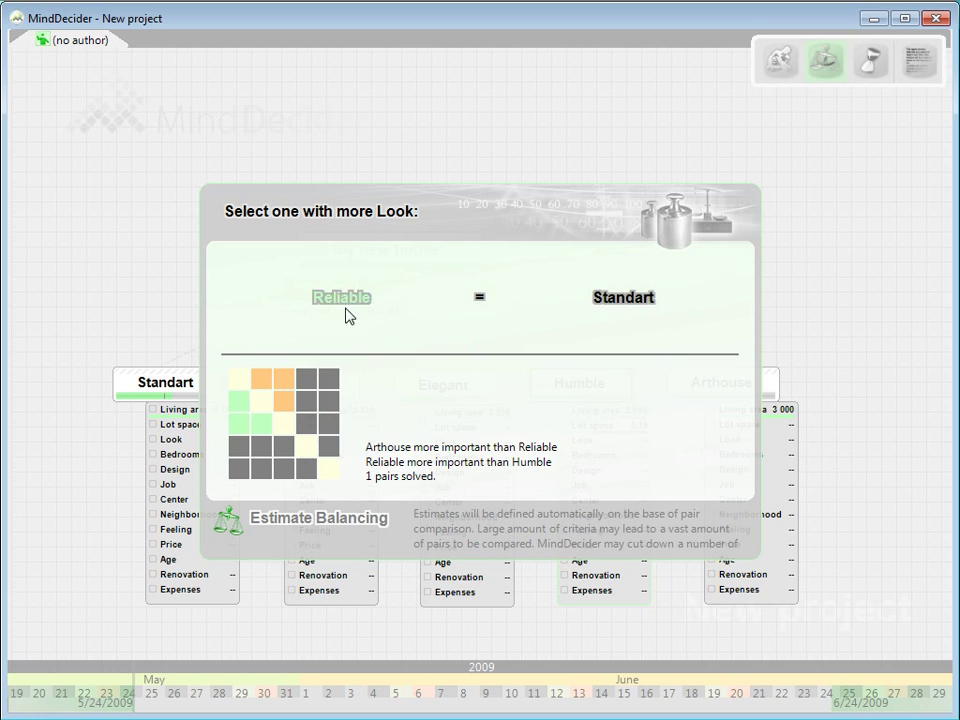
{"action": "left_click", "coordinate": [632, 302]}
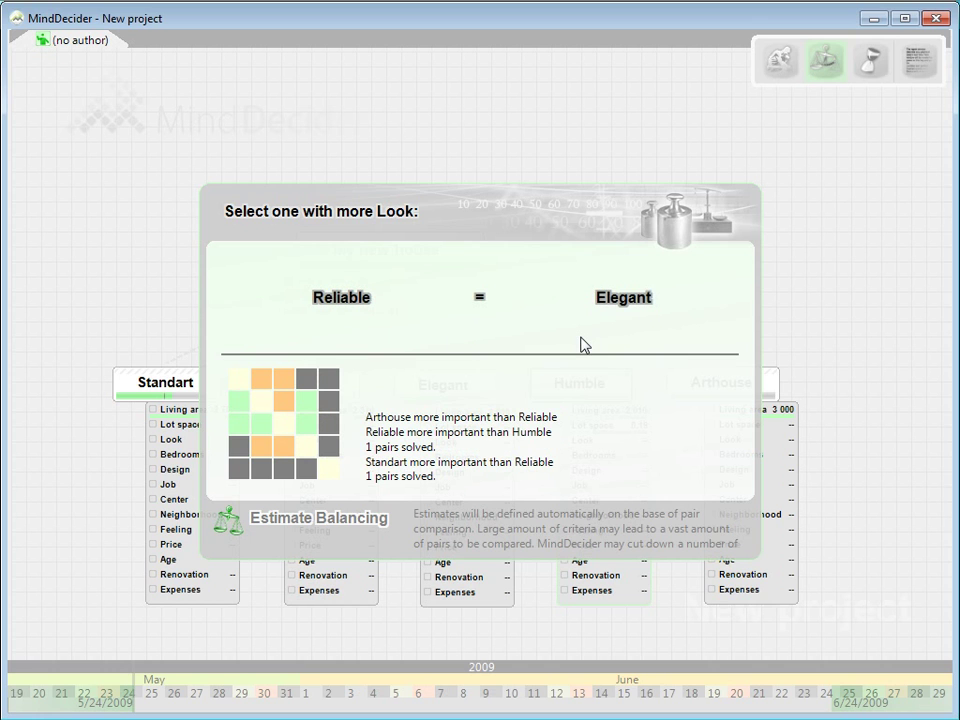
{"action": "left_click", "coordinate": [626, 304]}
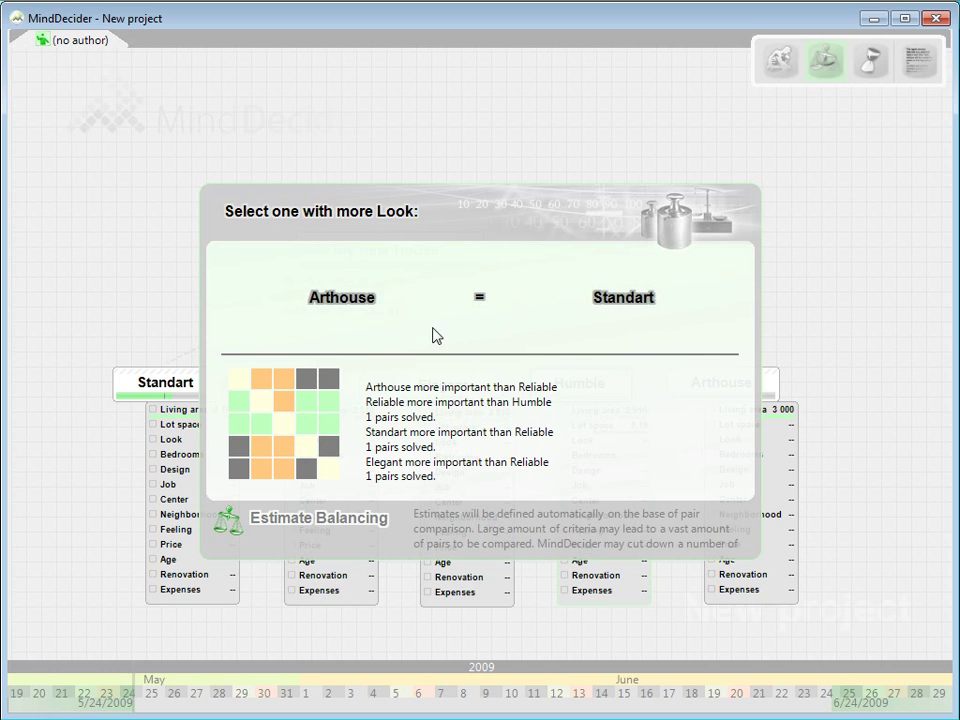
{"action": "left_click", "coordinate": [362, 303]}
{"action": "left_click", "coordinate": [615, 313]}
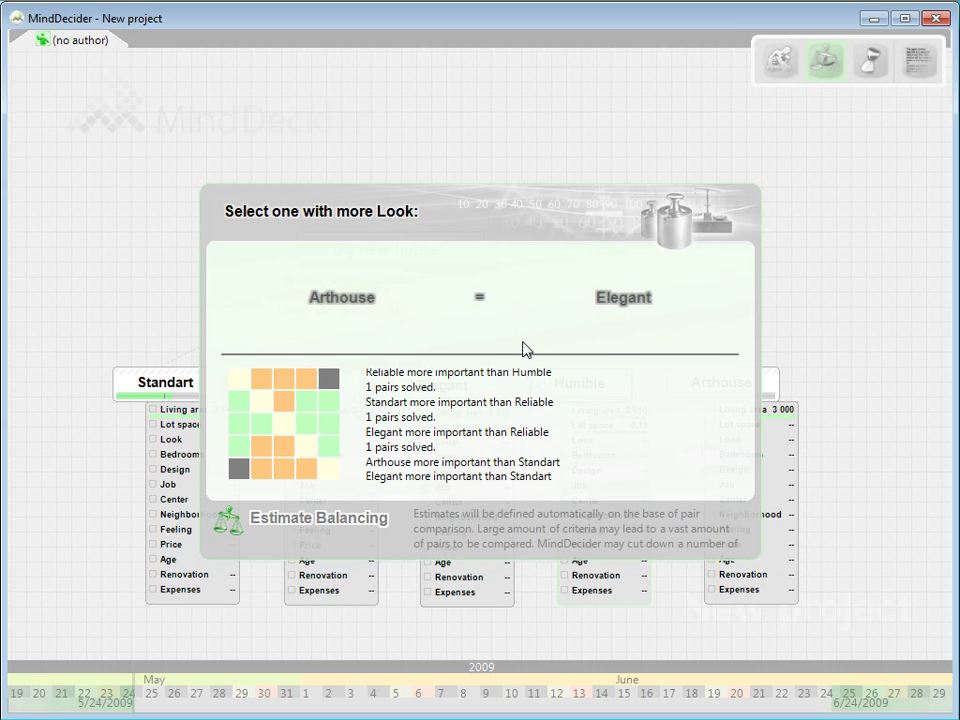
{"action": "left_click", "coordinate": [388, 319]}
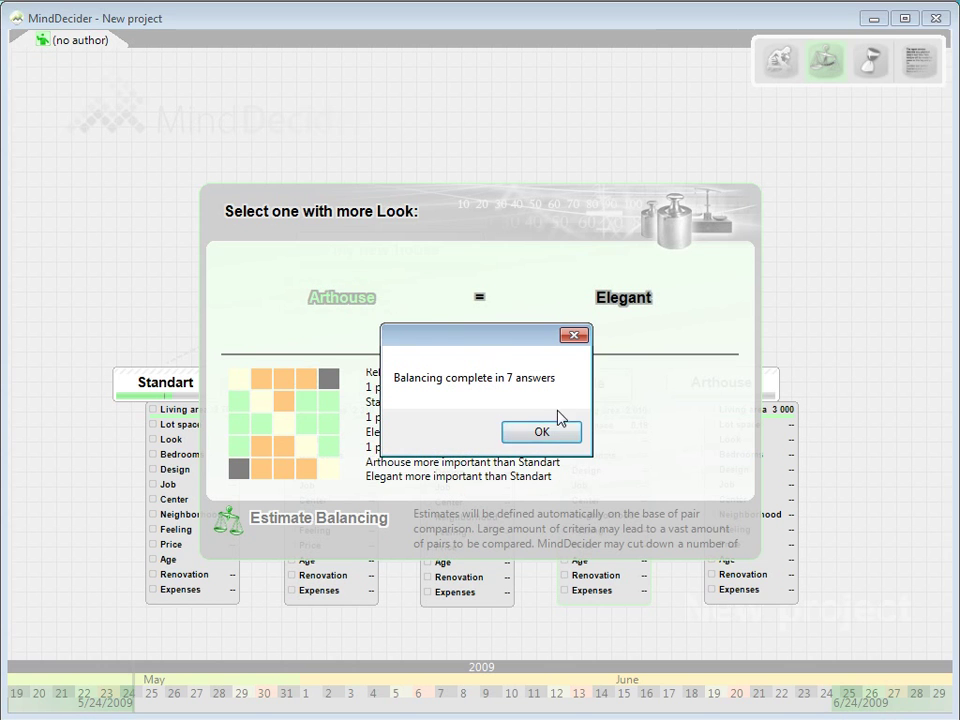
{"action": "left_click", "coordinate": [541, 431]}
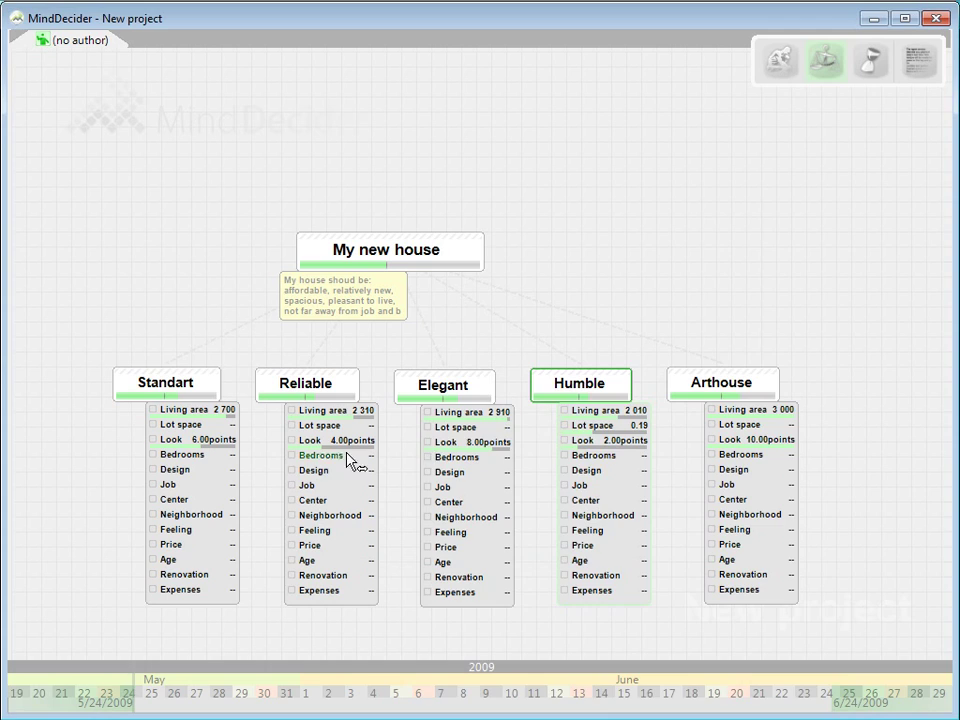
{"action": "left_click", "coordinate": [604, 448]}
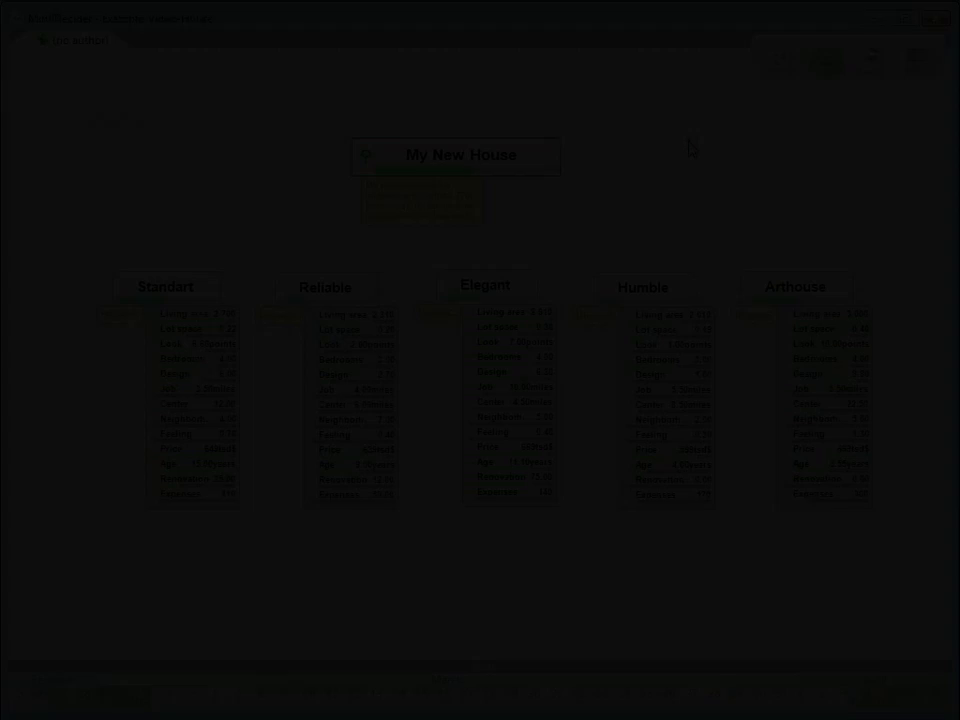
Open the Example-Video-House project and label house links with % of the best.
{"action": "left_click", "coordinate": [688, 143]}
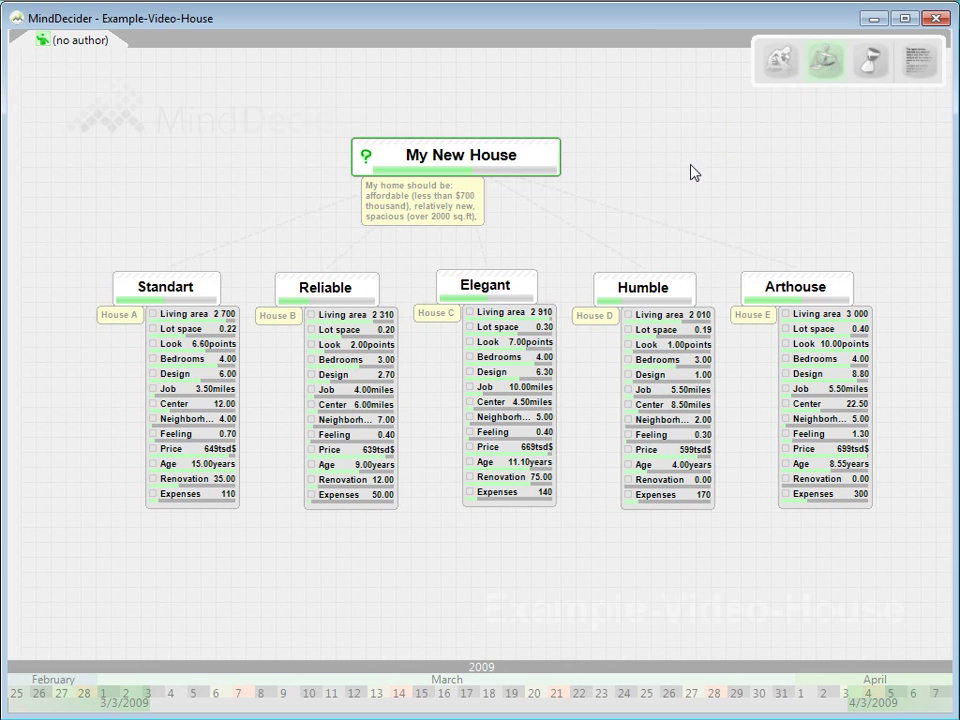
{"action": "left_click", "coordinate": [574, 225]}
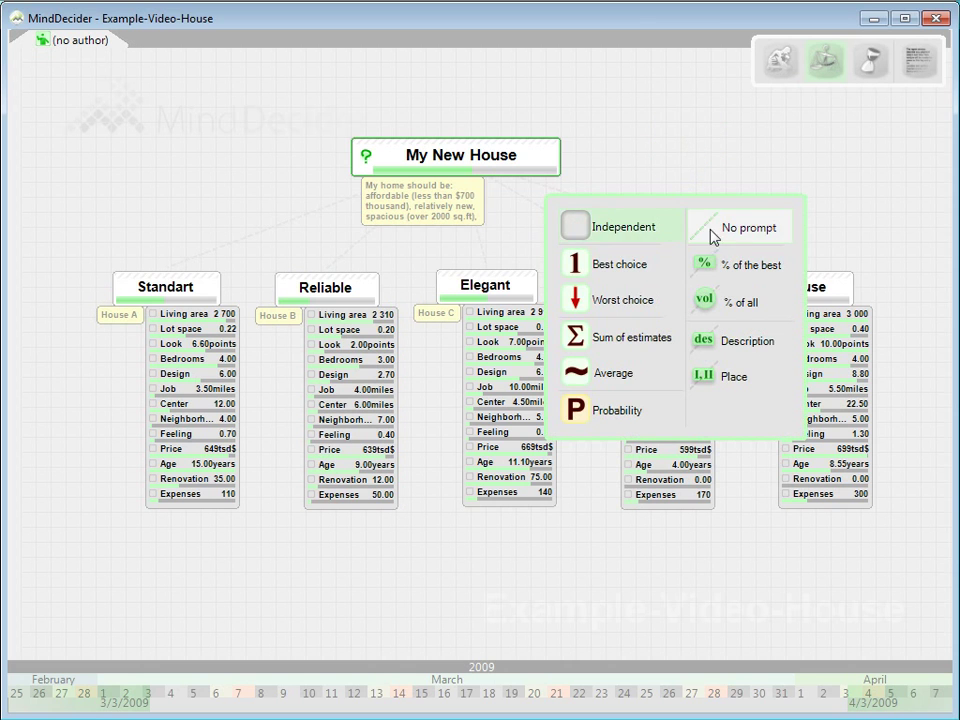
{"action": "left_click", "coordinate": [747, 264]}
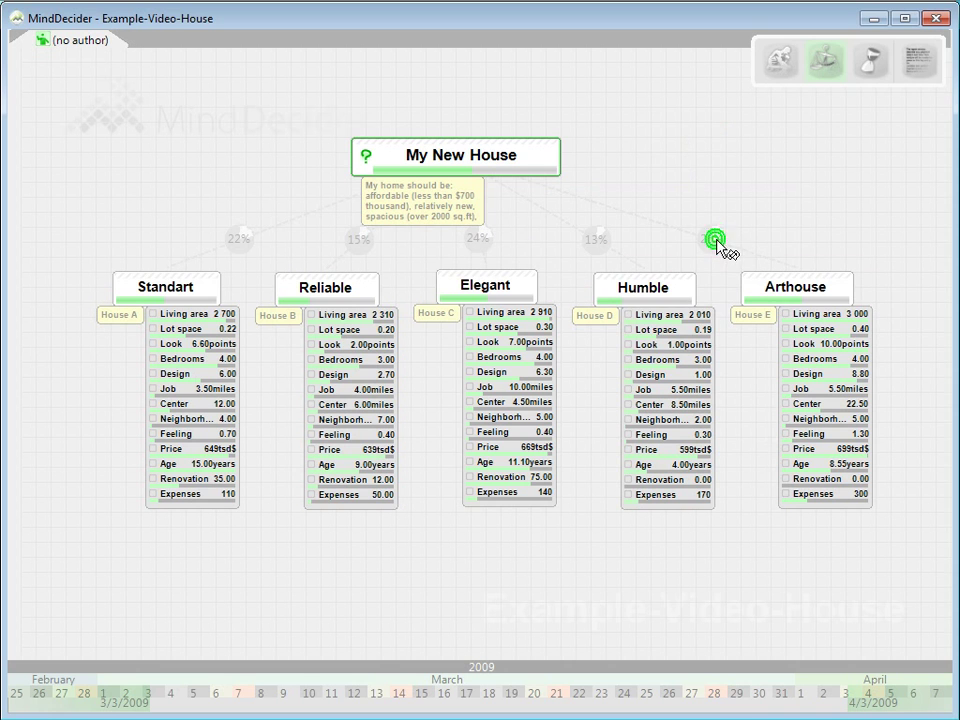
Try good/mid and place link labels, then return to percentages of the best.
{"action": "left_click", "coordinate": [721, 247]}
{"action": "left_click", "coordinate": [724, 244]}
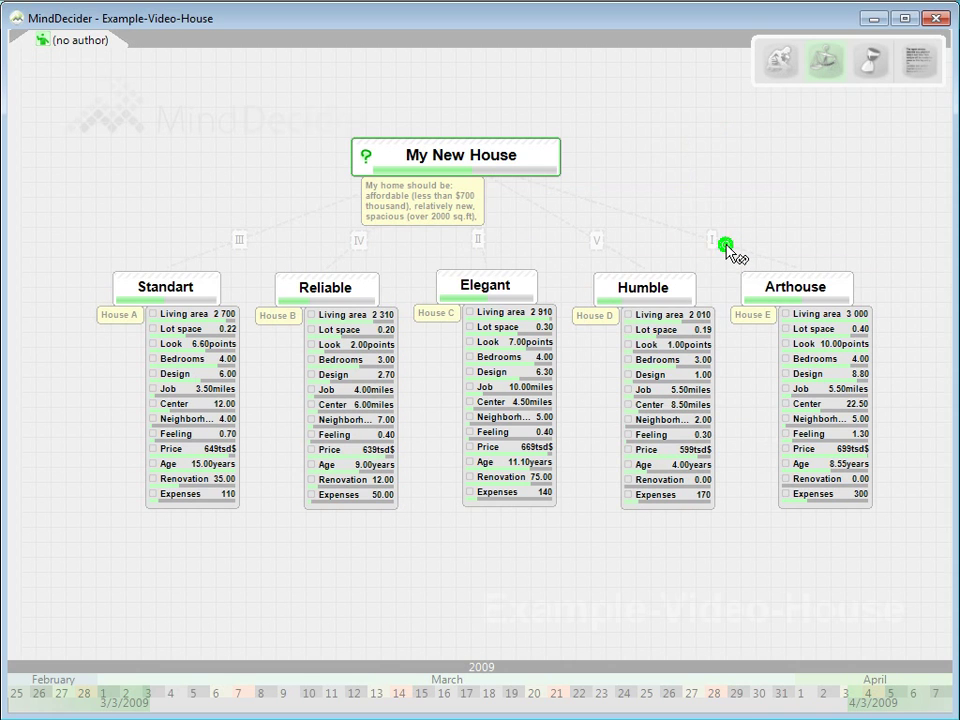
{"action": "left_click", "coordinate": [724, 244]}
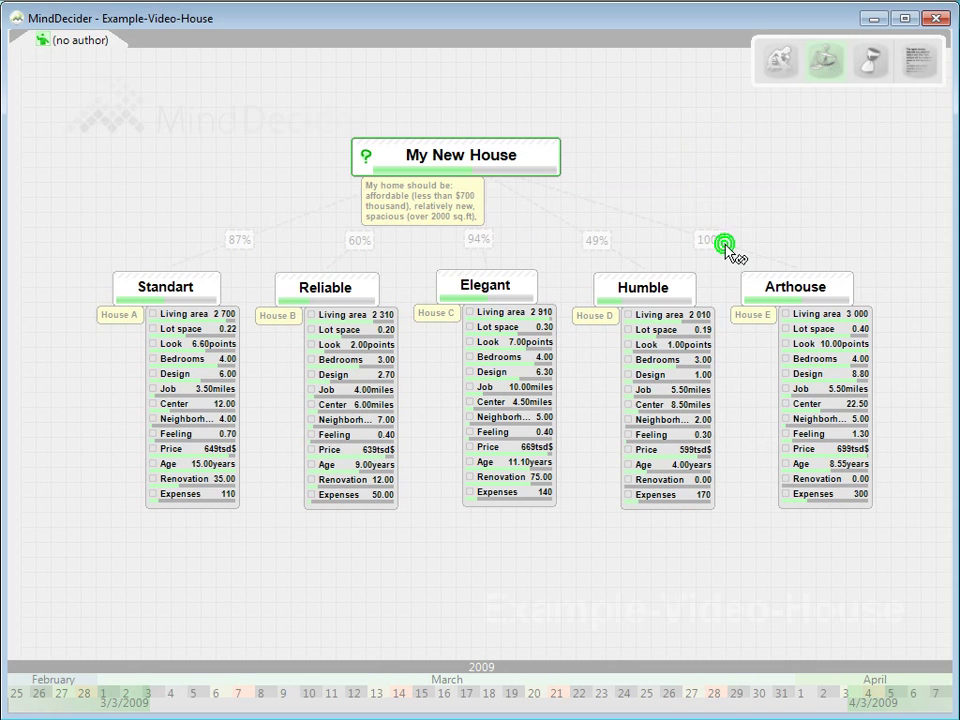
Set My New House's estimate type to Best choice, marking Arthouse at 100%.
{"action": "right_click", "coordinate": [548, 158]}
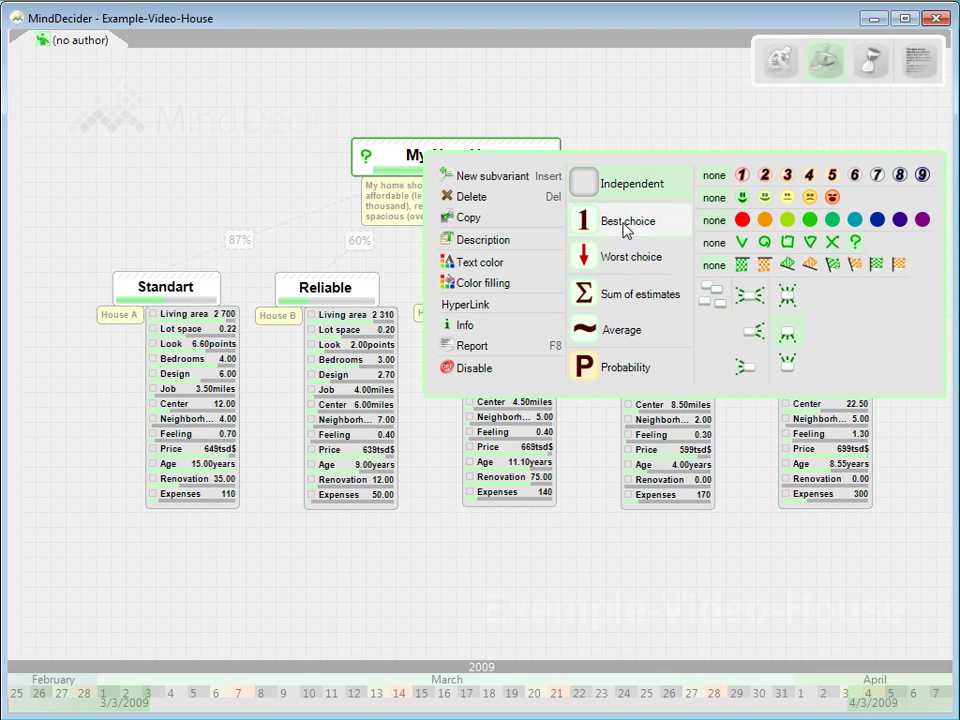
{"action": "mouse_move", "coordinate": [628, 221]}
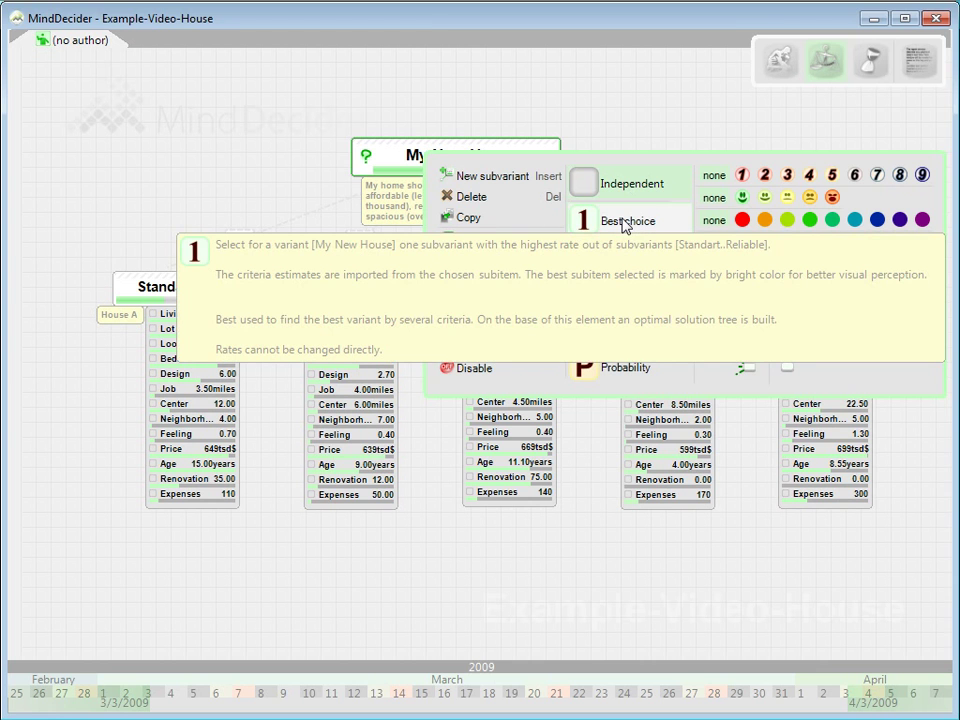
{"action": "left_click", "coordinate": [625, 222]}
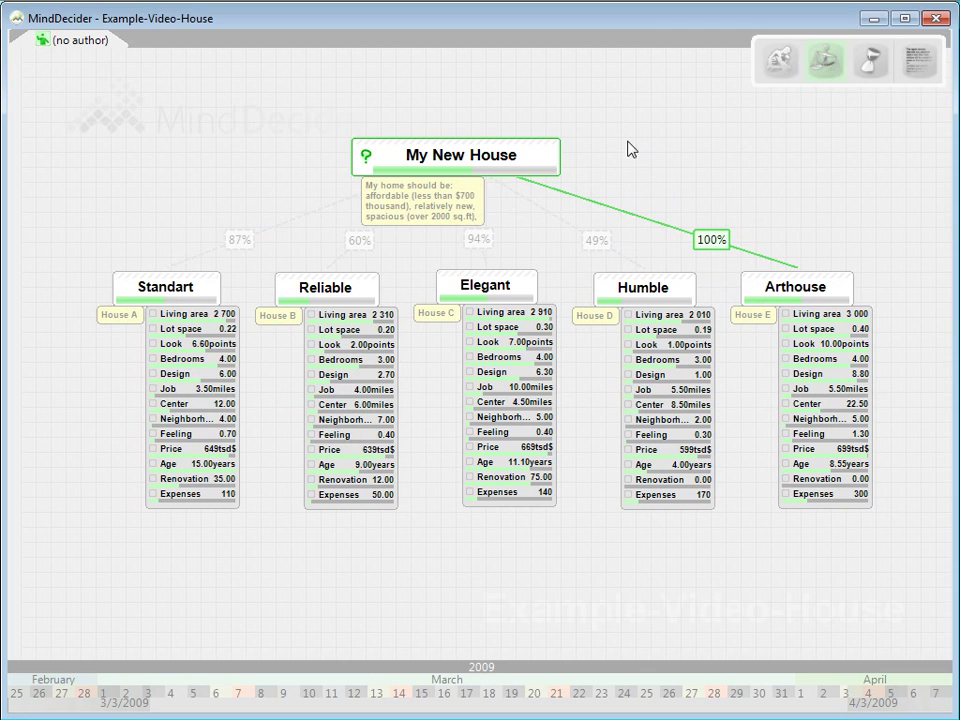
Review the report naming Arthouse best at 7.09 (54.53%), then open My New House's options.
{"action": "left_click", "coordinate": [921, 61]}
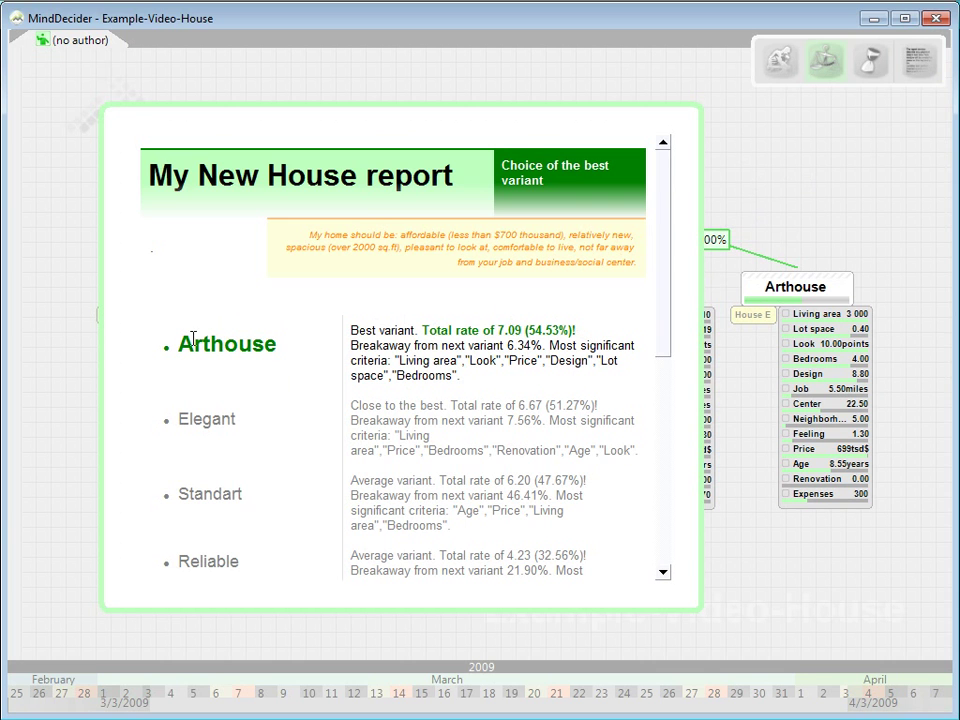
{"action": "mouse_move", "coordinate": [666, 294]}
{"action": "left_mouse_down"}
{"action": "mouse_move", "coordinate": [683, 500]}
{"action": "mouse_move", "coordinate": [668, 273]}
{"action": "left_mouse_up"}
{"action": "left_click", "coordinate": [746, 161]}
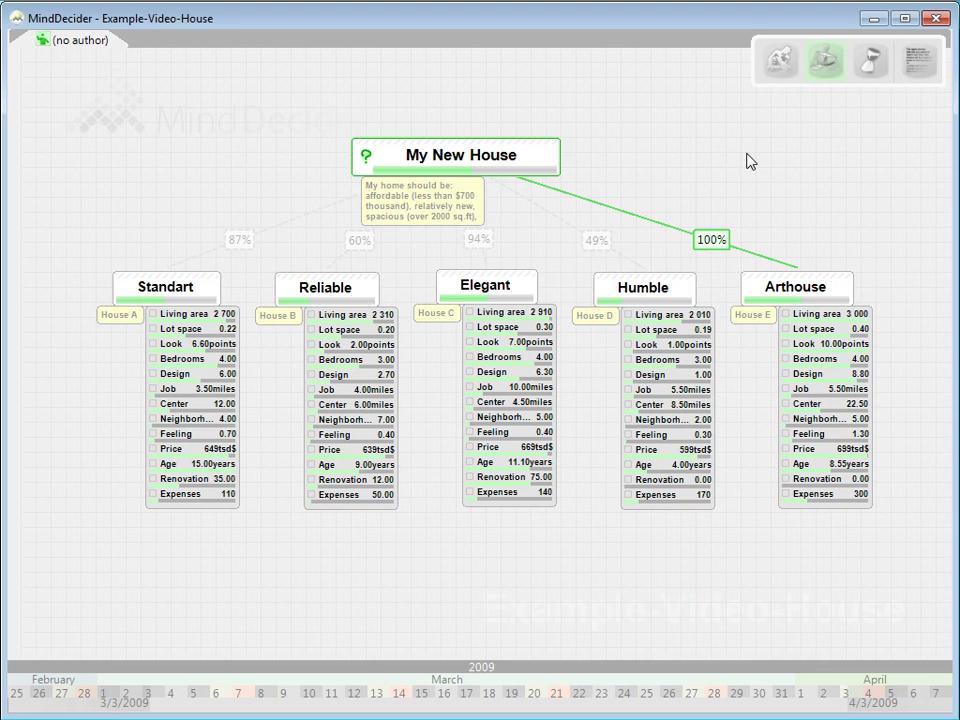
{"action": "left_click", "coordinate": [390, 150]}
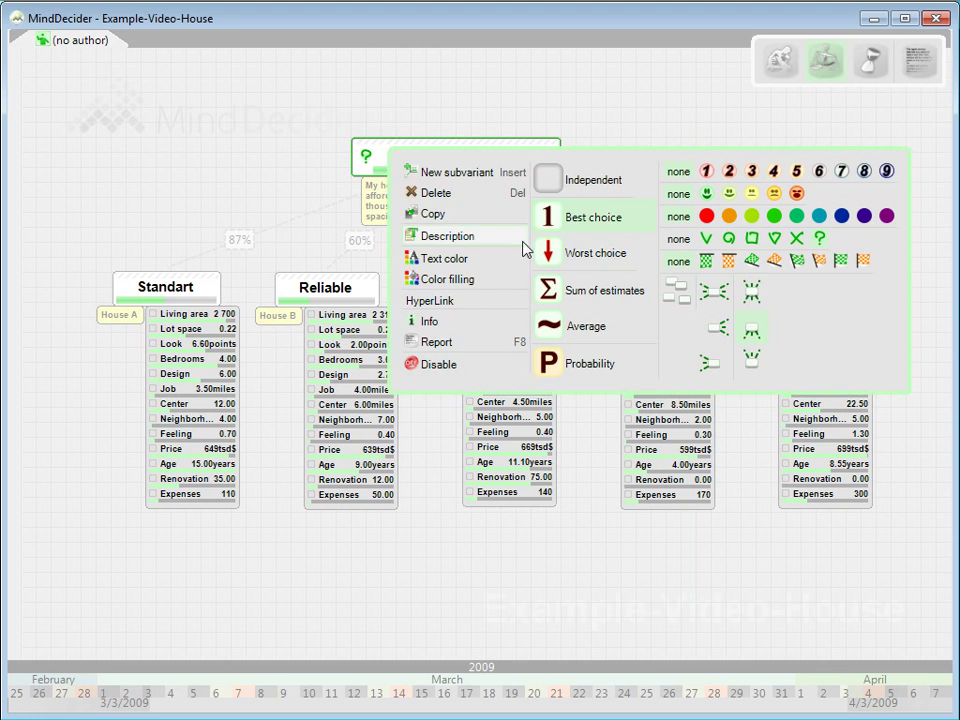